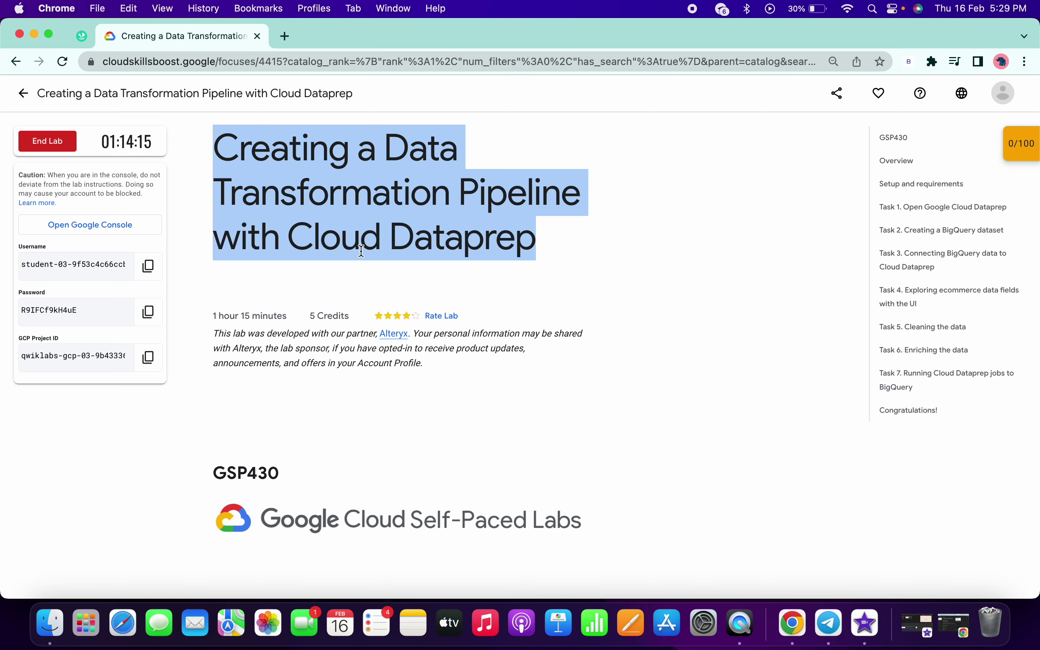
Accept the Google Cloud terms of service in the console window
key("ctrl+Right")
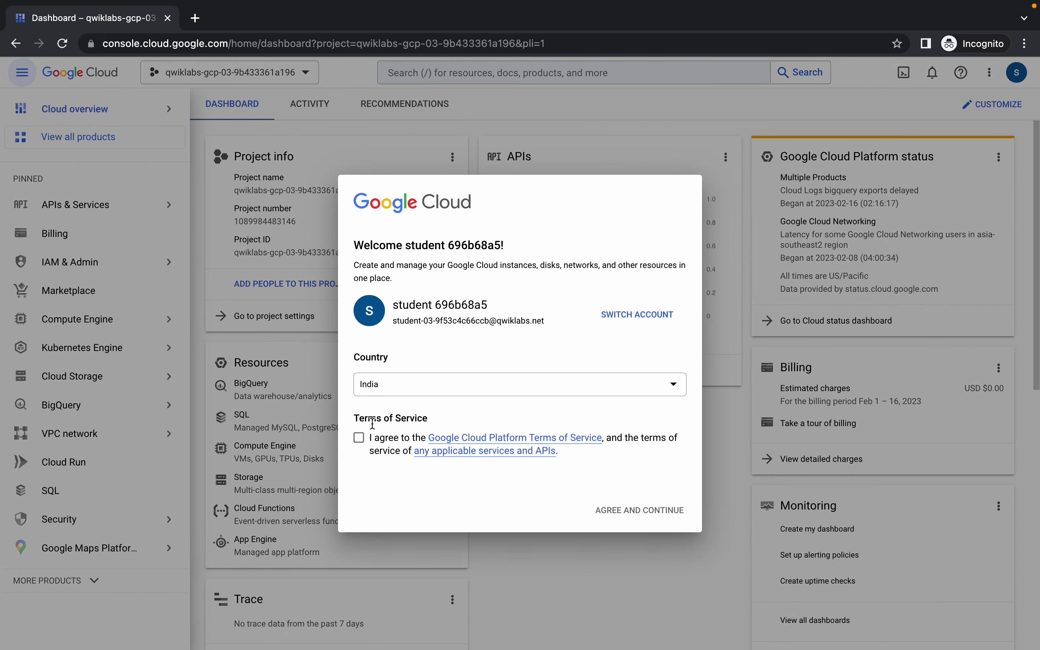
left_click(379, 445)
left_click(622, 518)
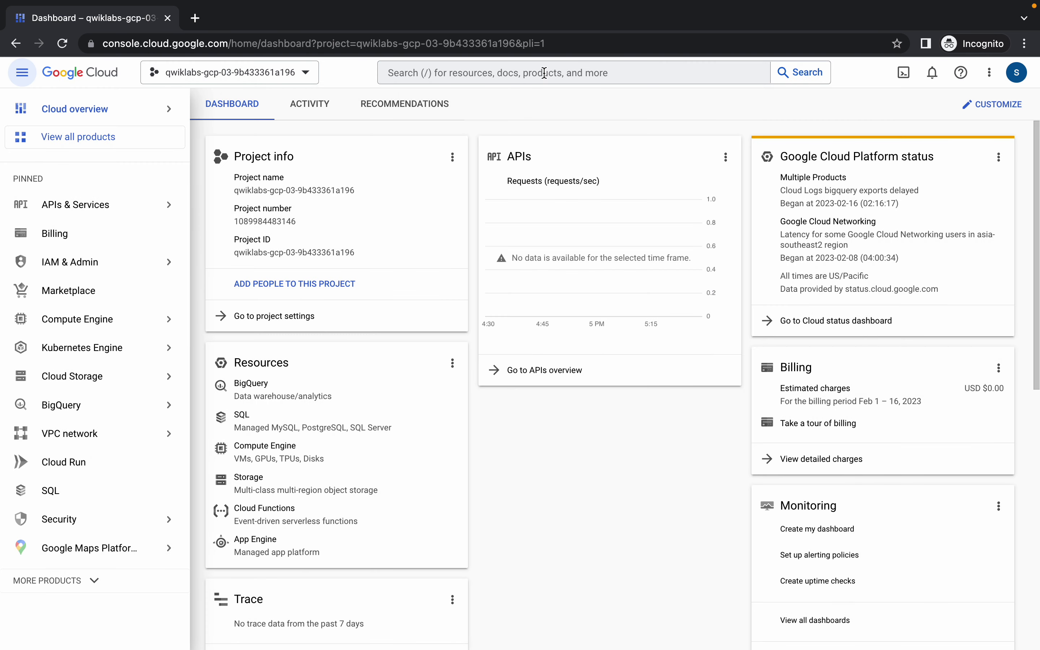
Search for and open BigQuery and Dataprep, each in its own tab
left_click(544, 72)
type("big")
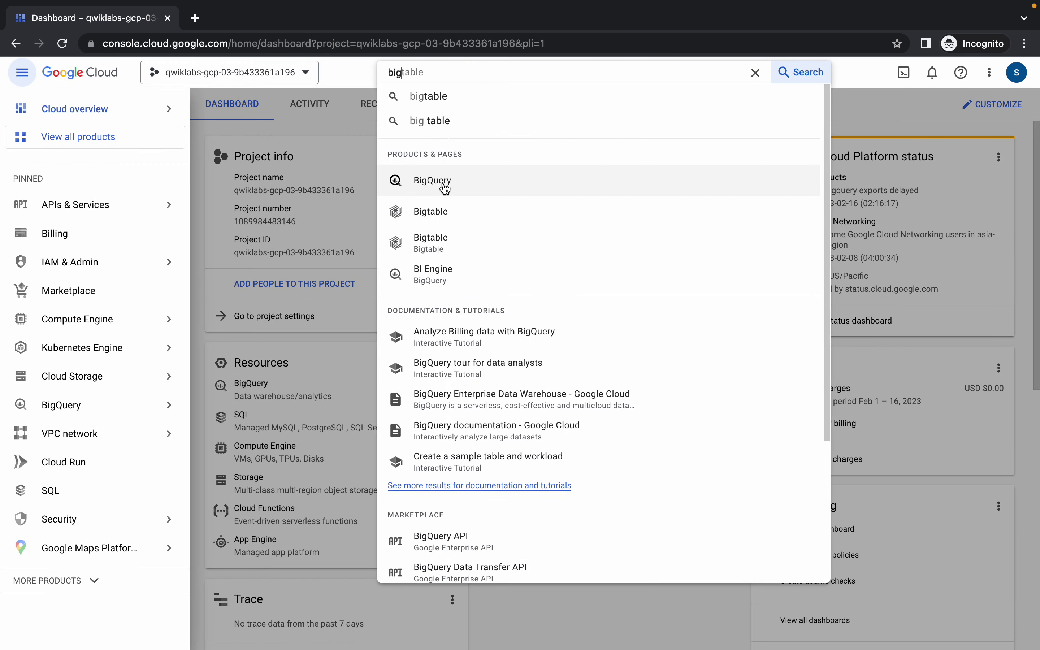
left_click(445, 188, "super")
double_click(439, 70)
type("d")
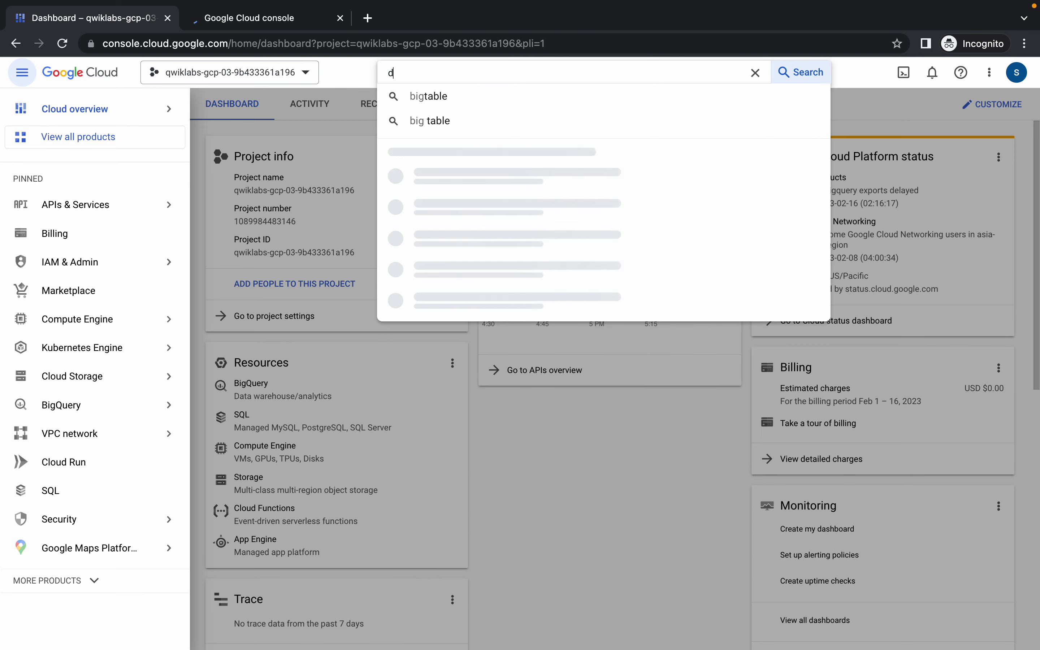
type("ataprep")
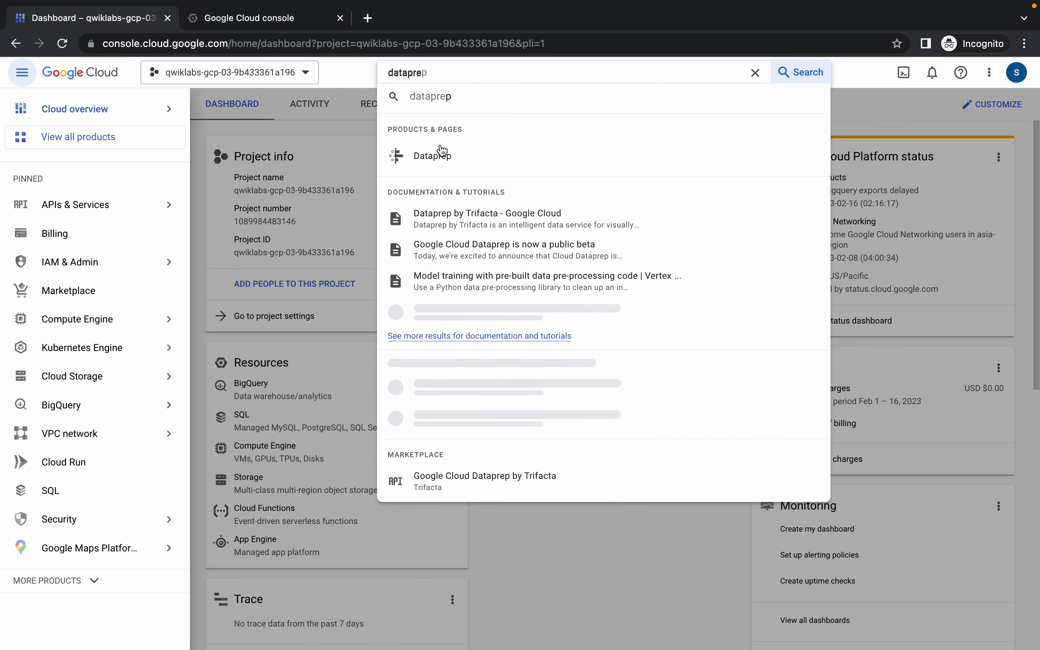
left_click(434, 155, "super")
Dismiss the BigQuery welcome and start a new dataset from the project's actions menu
left_click(278, 18)
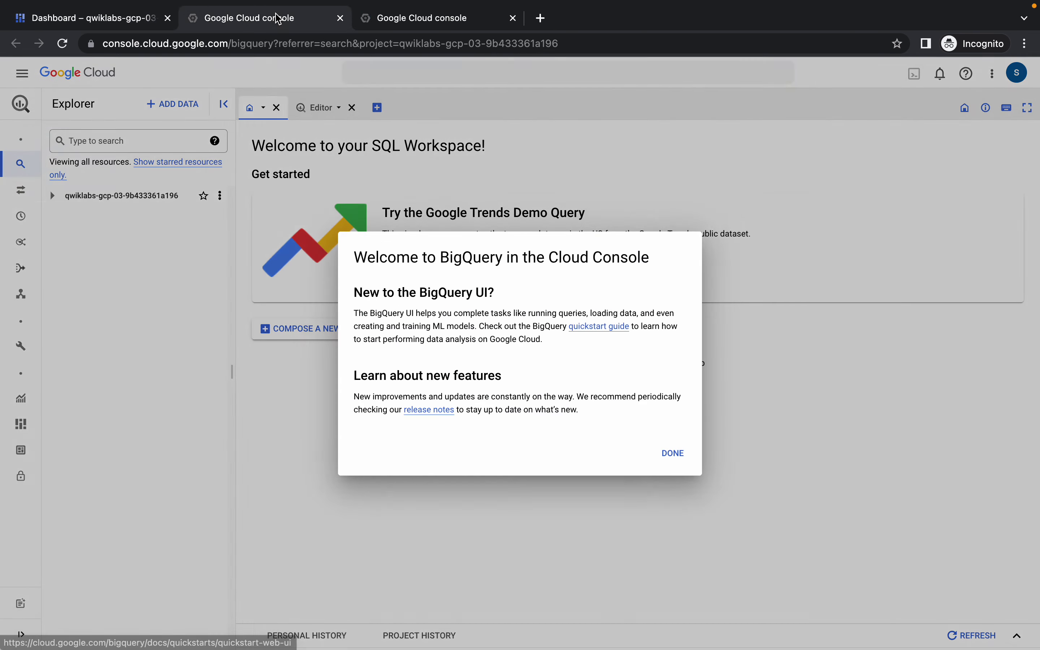
left_click(679, 455)
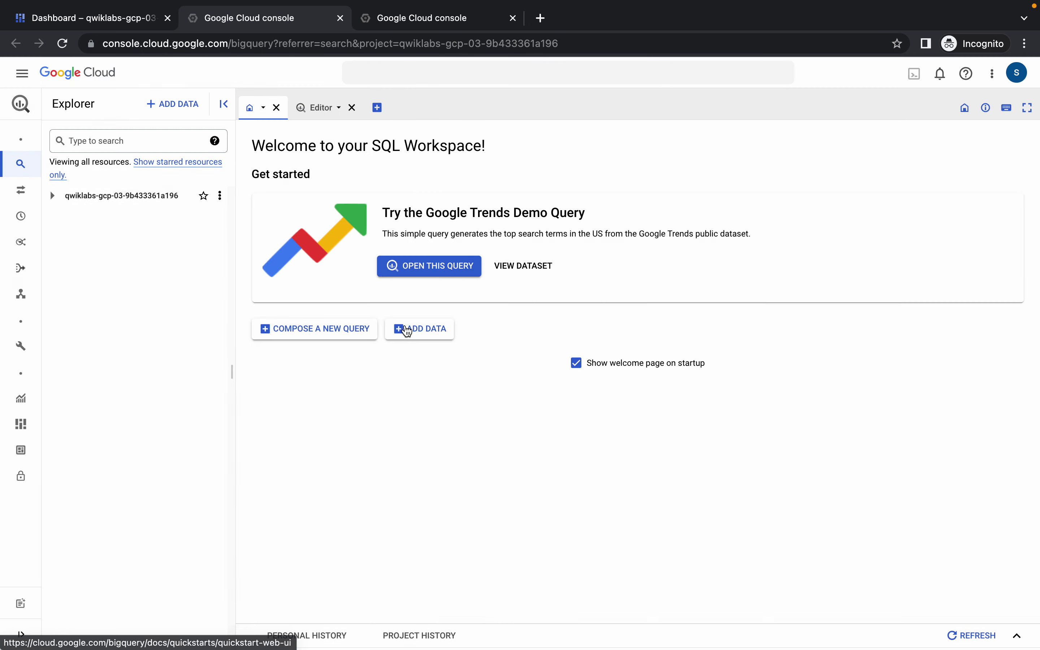
left_click(220, 196)
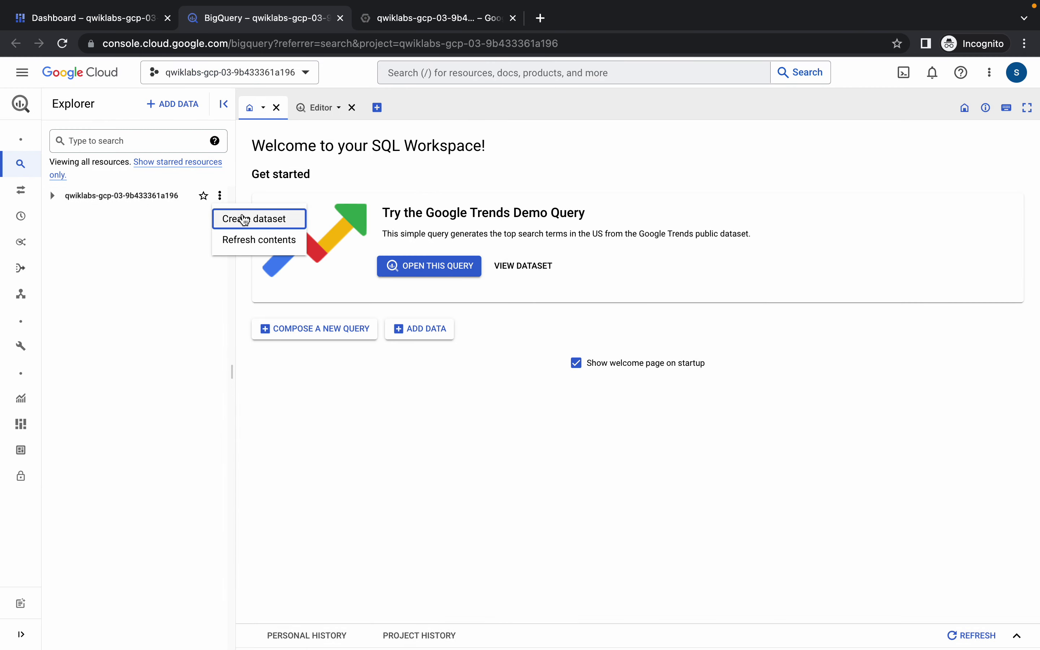
left_click(245, 219)
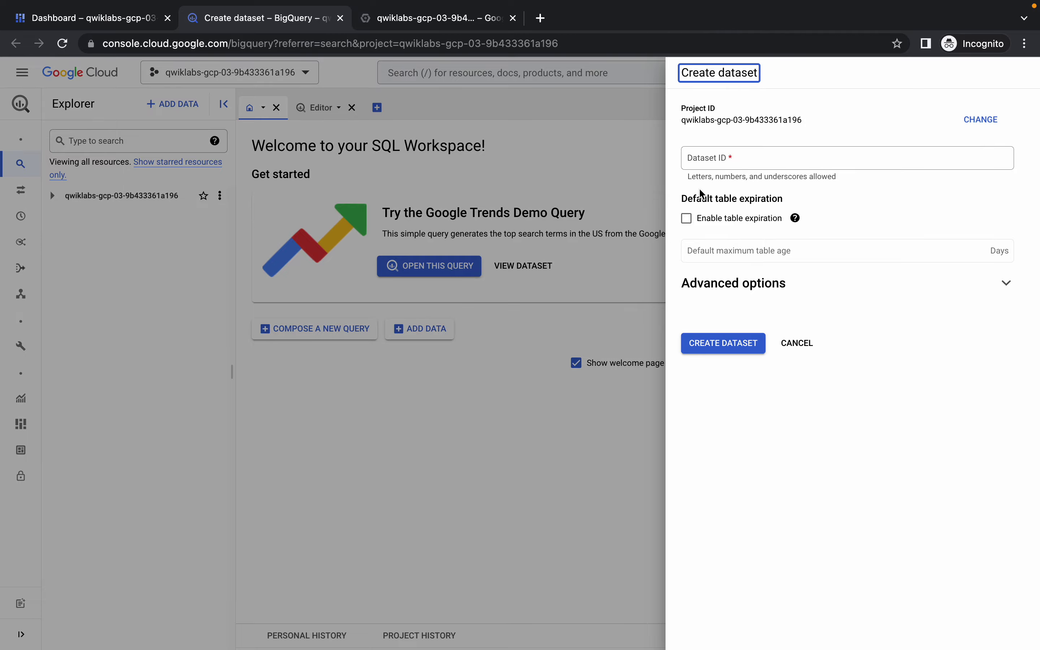
Copy 'ecommerce' from the Task 2 instructions and create the dataset with that ID
key("ctrl+Left")
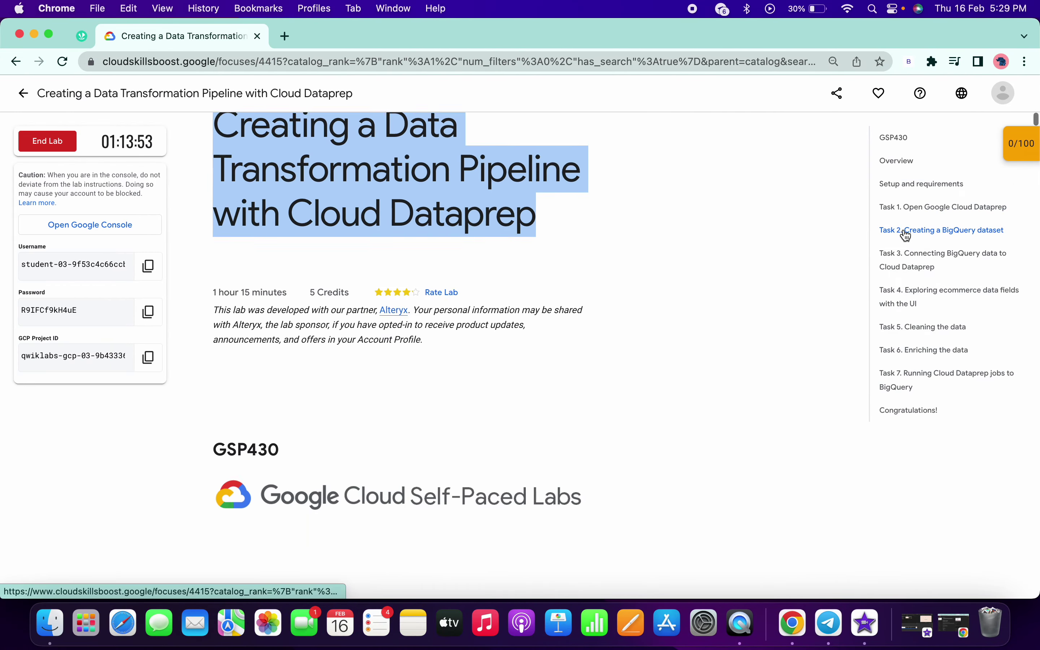
left_click(909, 235)
scroll(504, 307, "down", 10)
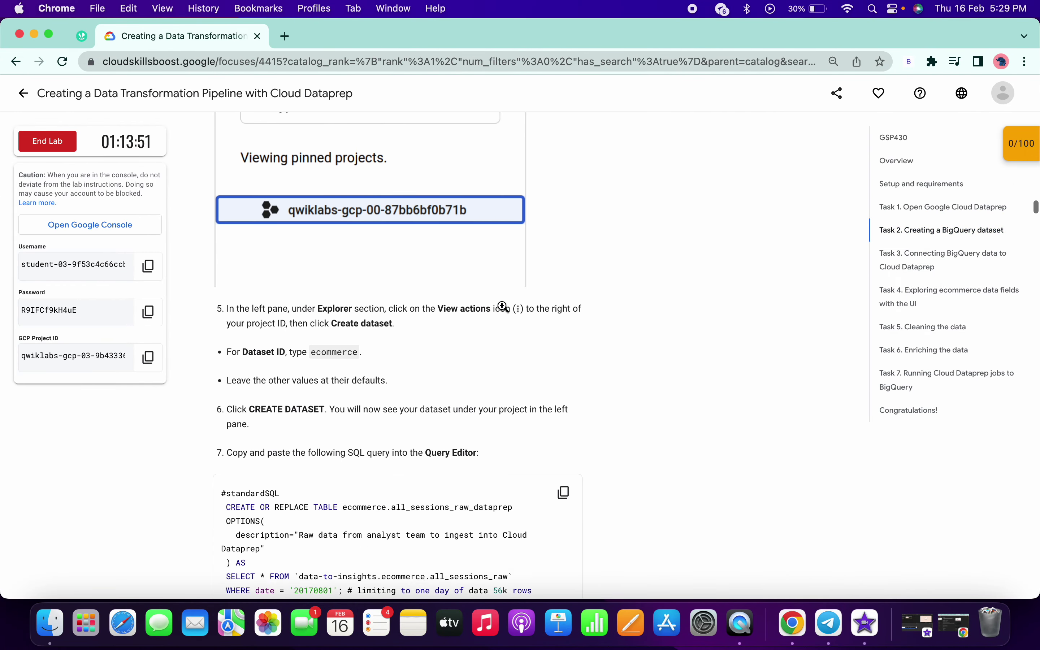
scroll(504, 307, "down", 2)
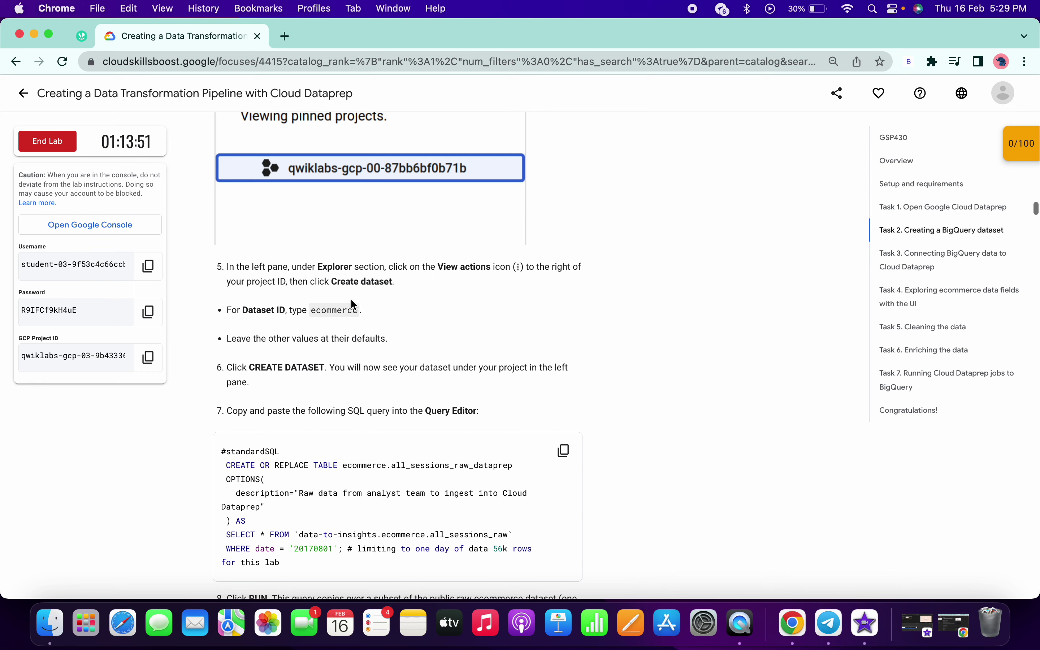
double_click(333, 311)
key("super+c")
key("ctrl+Right")
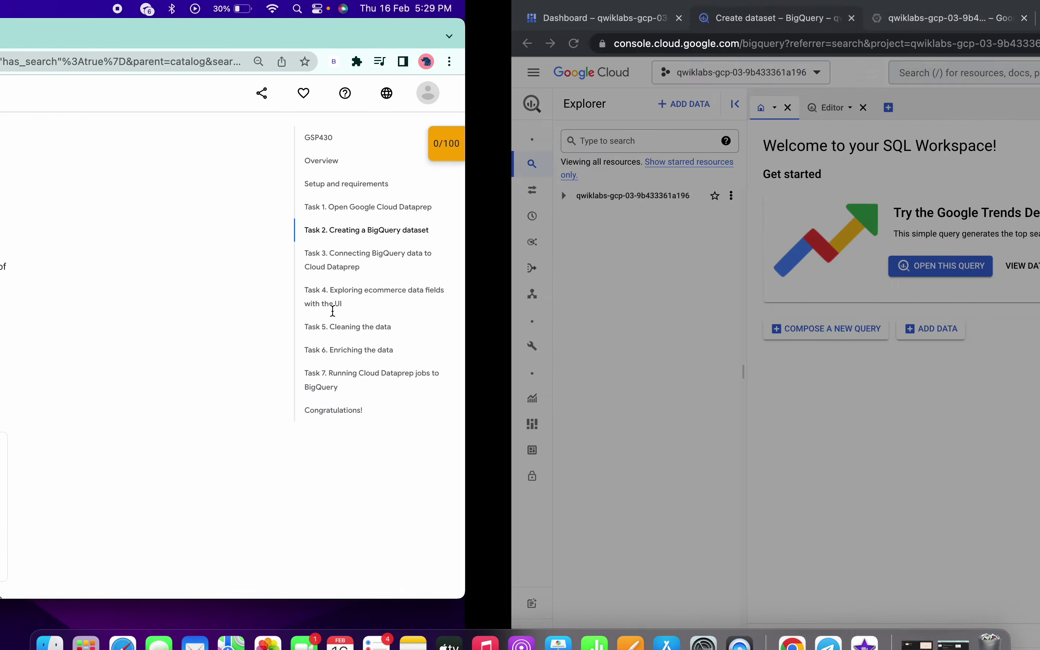
left_click(751, 153)
key("super+v")
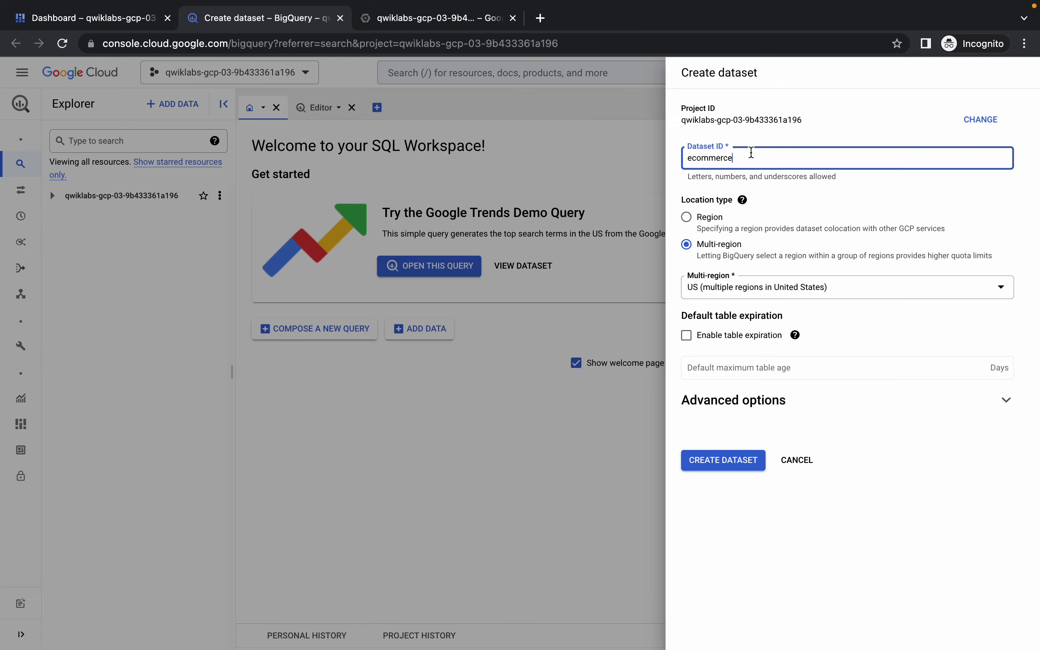
left_click(724, 461)
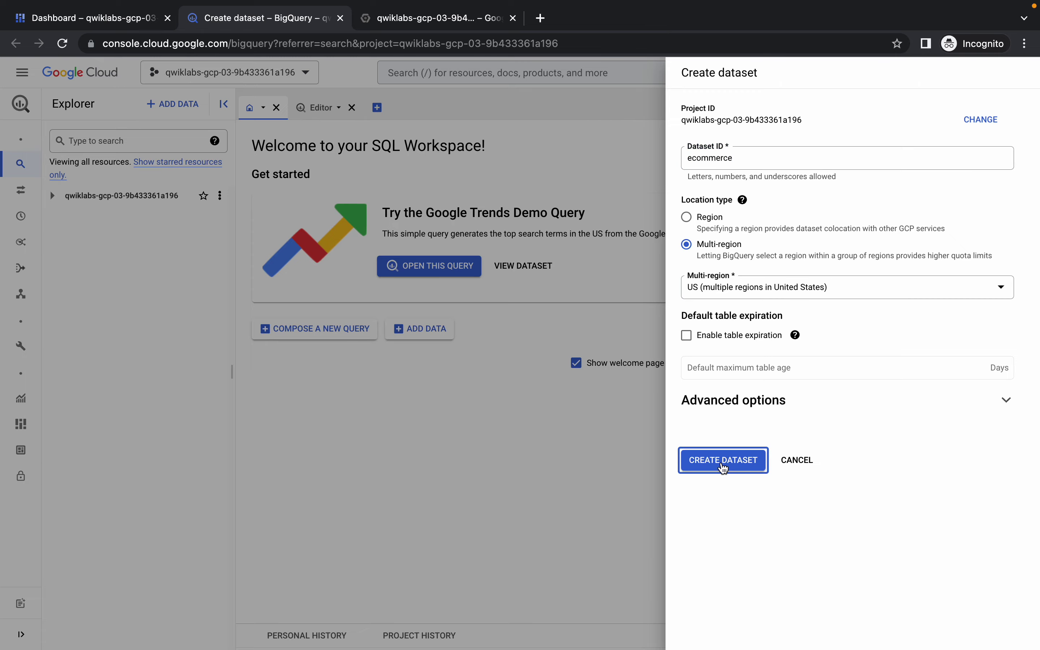
Paste the lab's SQL into a new editor and run it to build all_sessions_raw_dataprep
key("ctrl+Left")
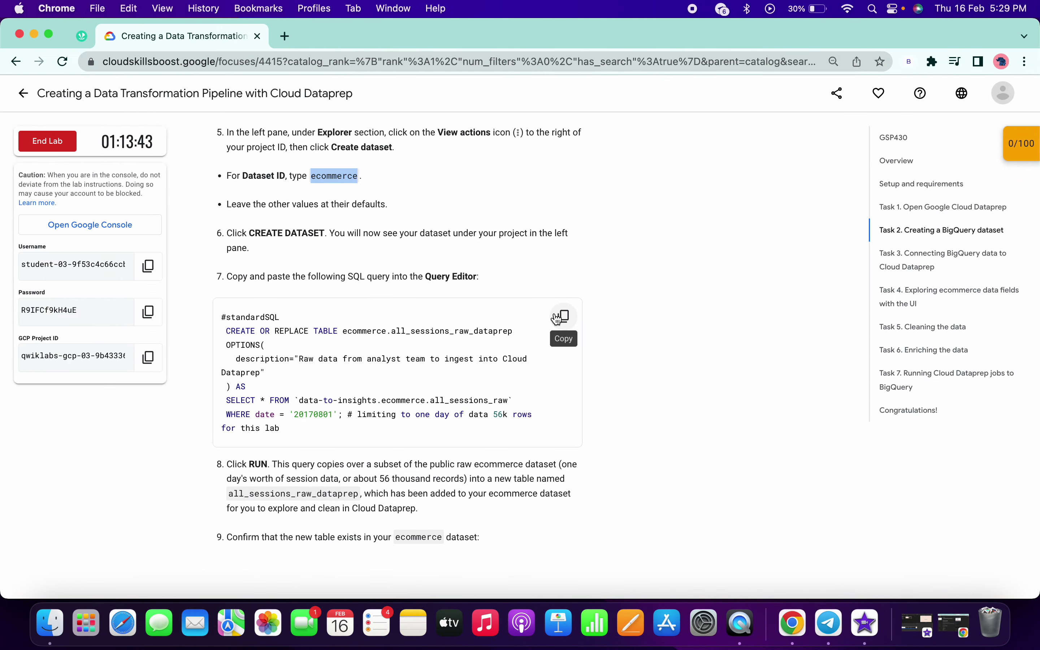
left_click(564, 316)
key("ctrl+Right")
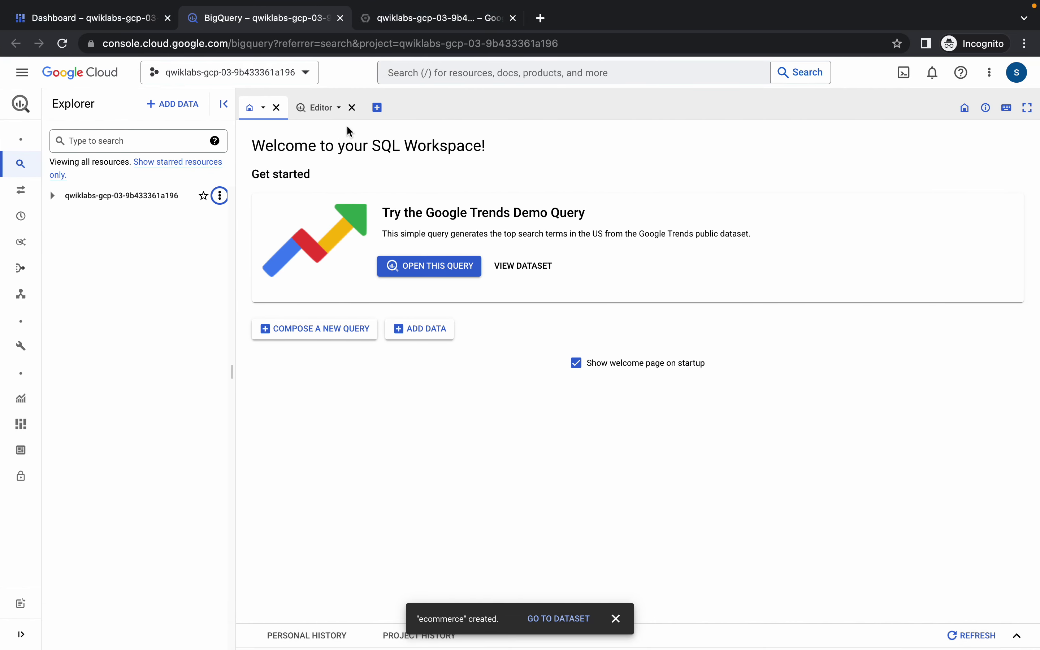
left_click(321, 108)
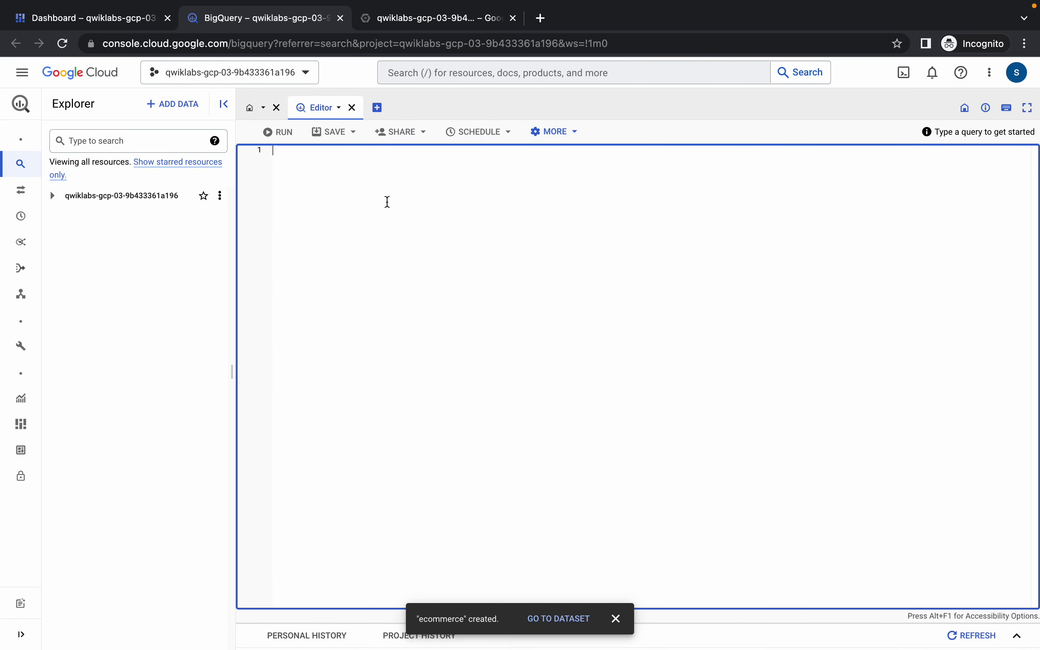
key("ctrl+v")
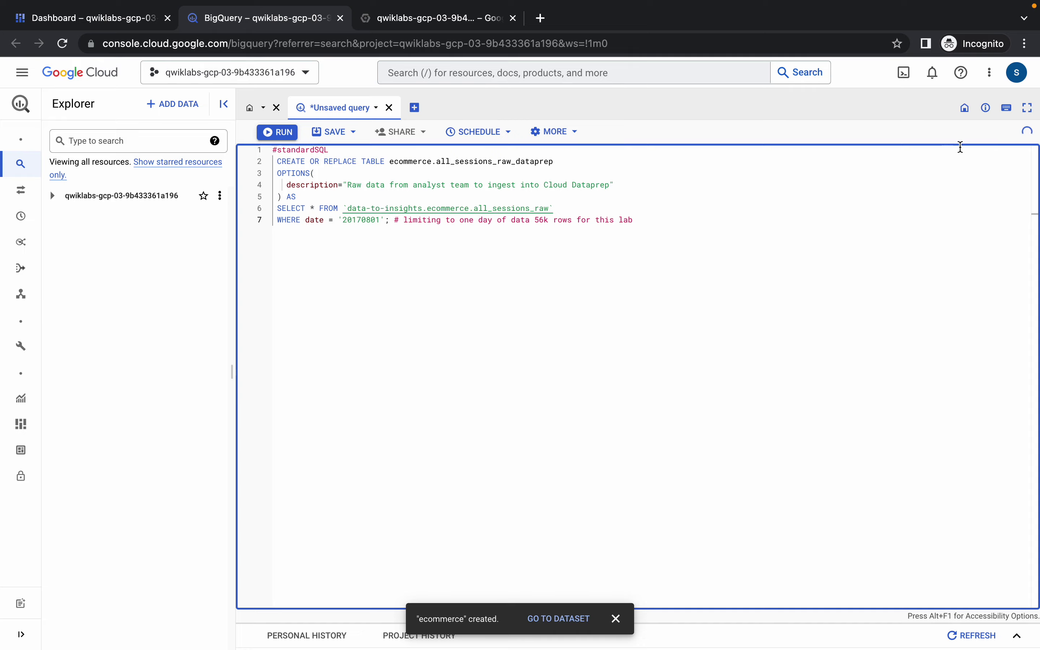
left_click(286, 138)
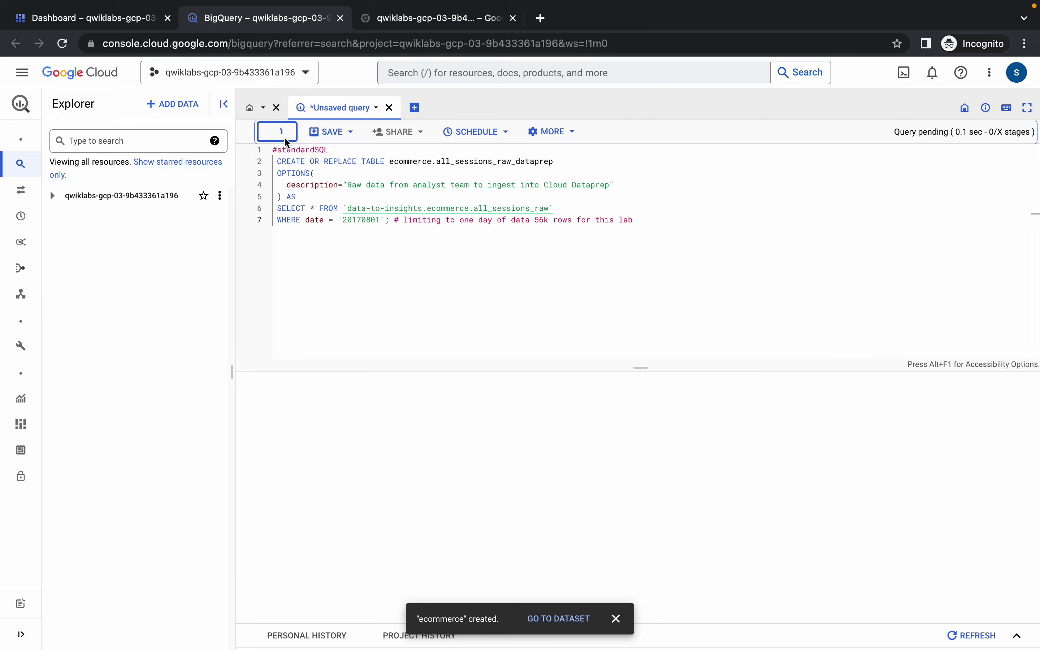
key("ctrl+Left")
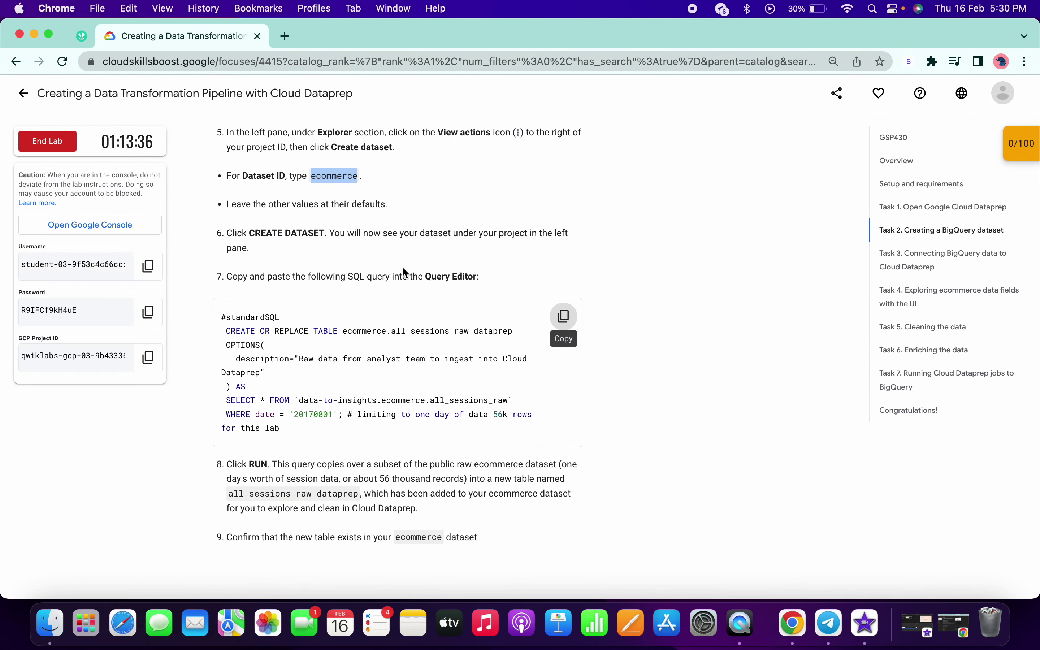
key("ctrl+Right")
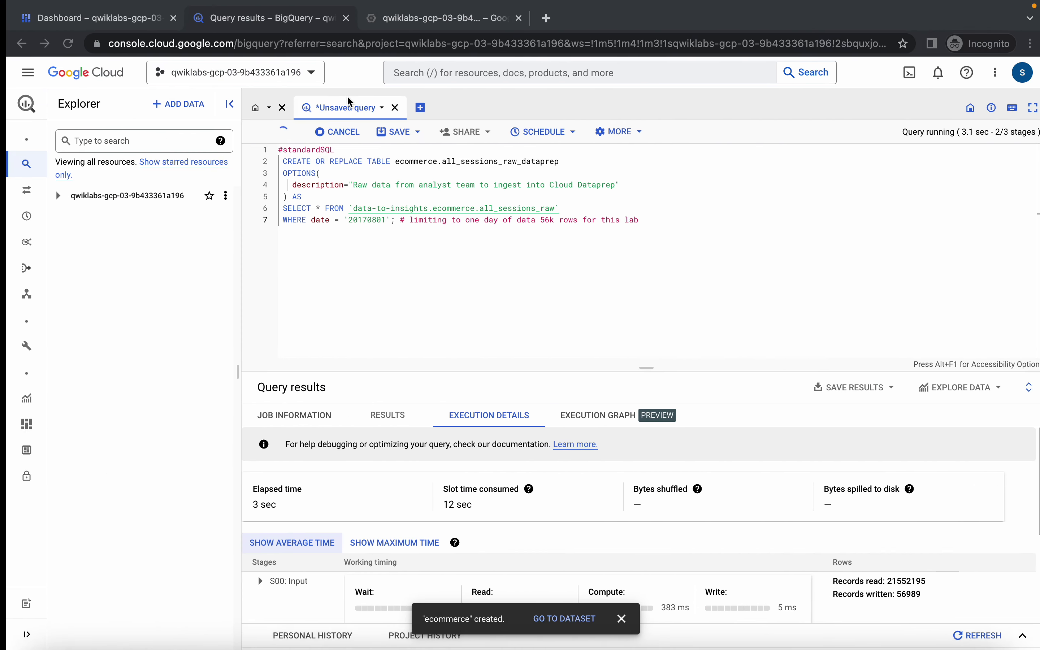
Accept the Dataprep terms and consent to sharing account information with Trifacta
left_click(391, 22)
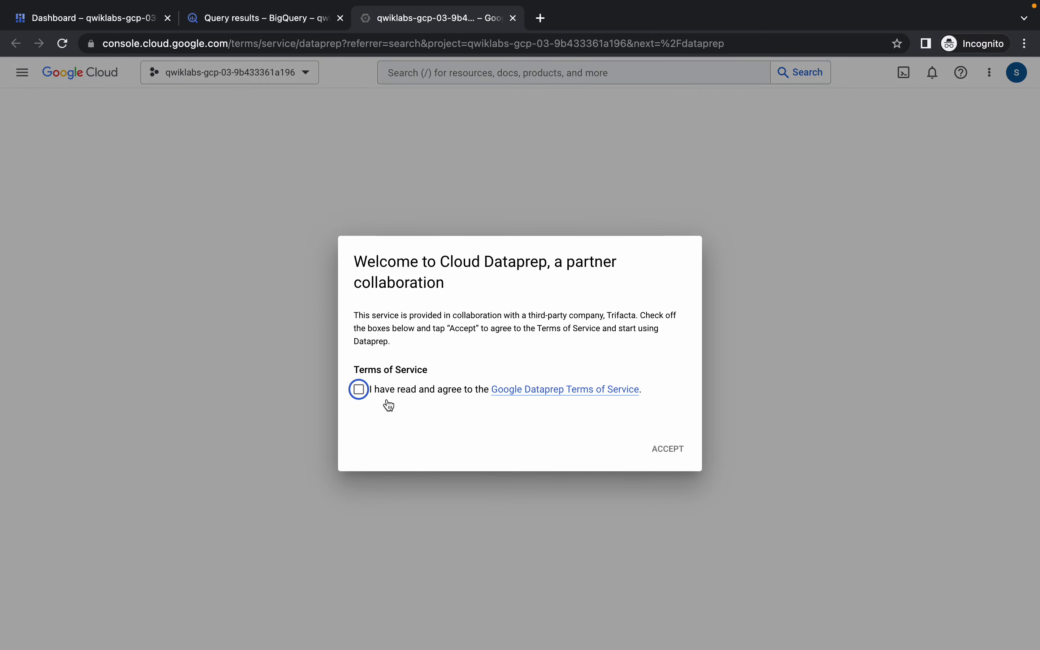
left_click(375, 394)
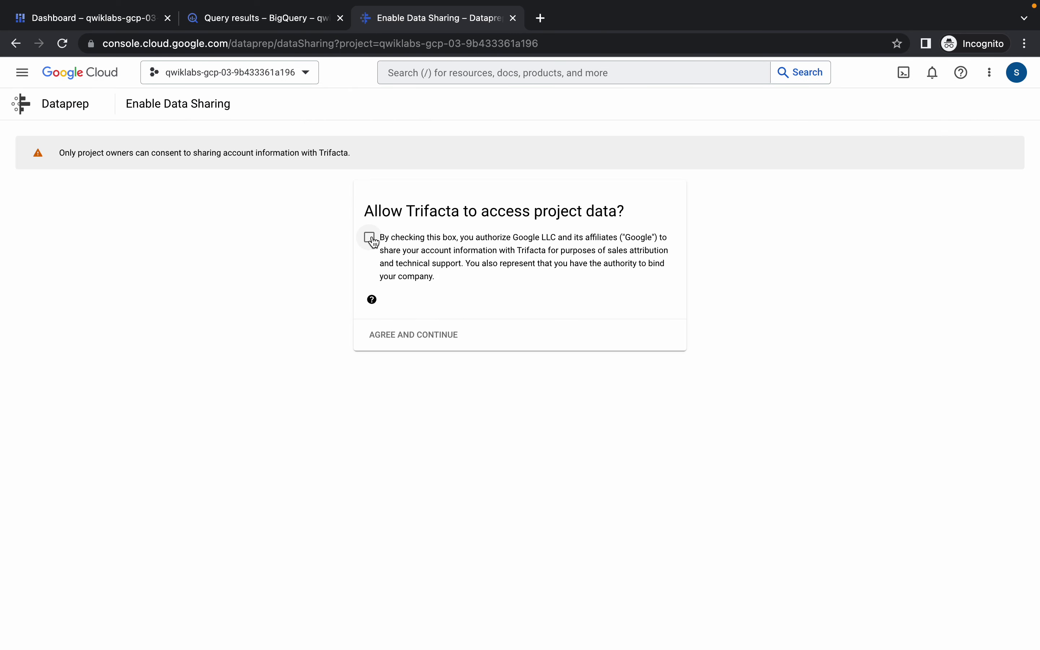
left_click(369, 238)
left_click(411, 335)
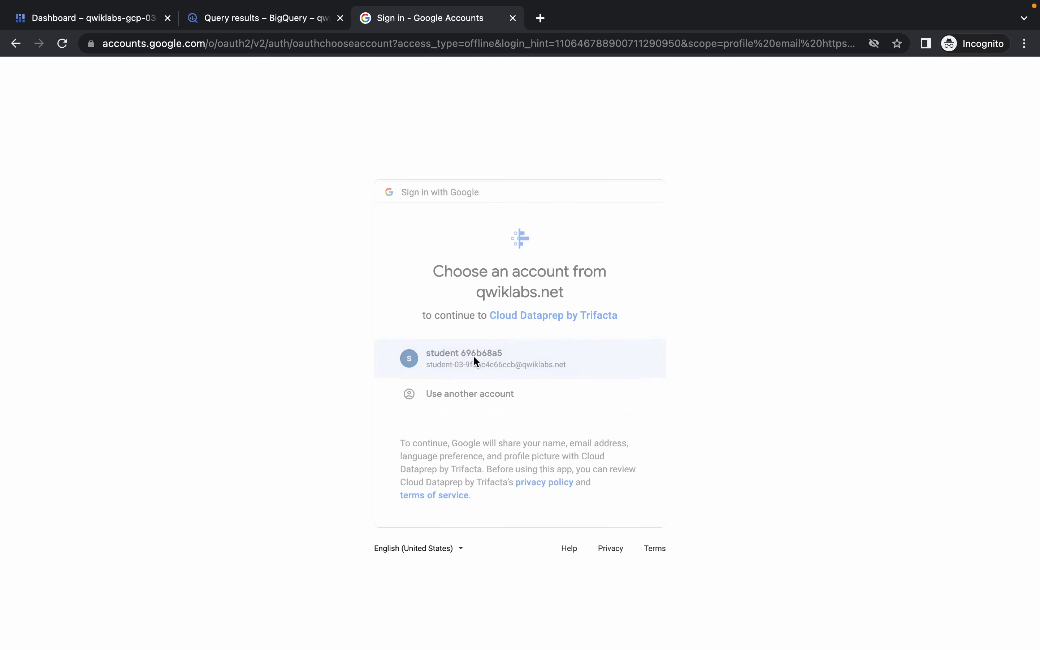
Sign in with the student account, accept Trifacta's terms, and keep the default storage location
left_click(477, 360)
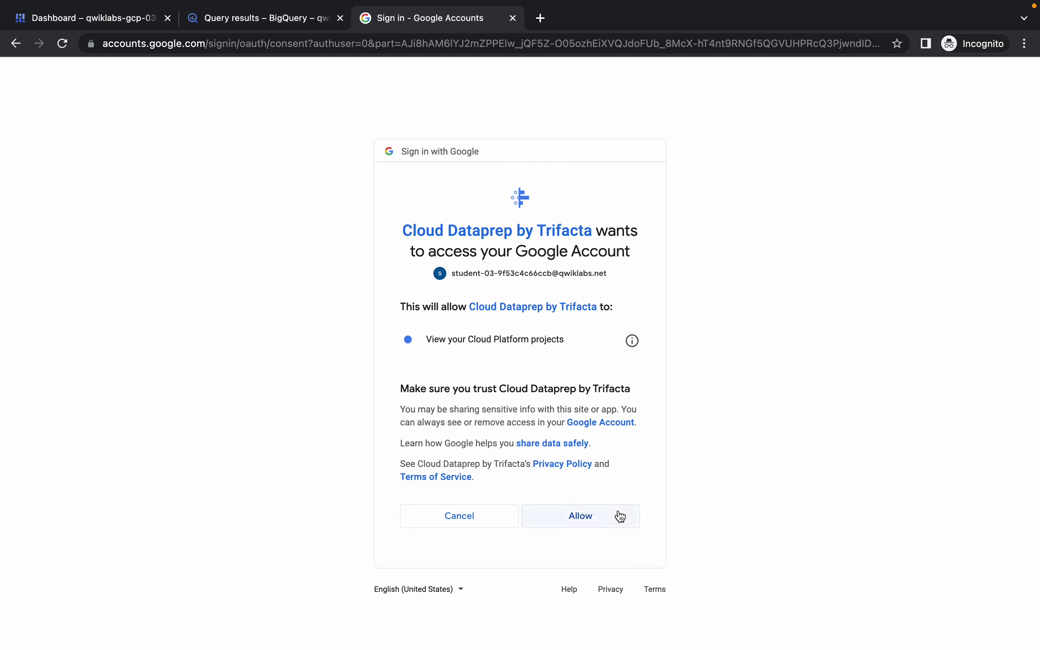
left_click(622, 517)
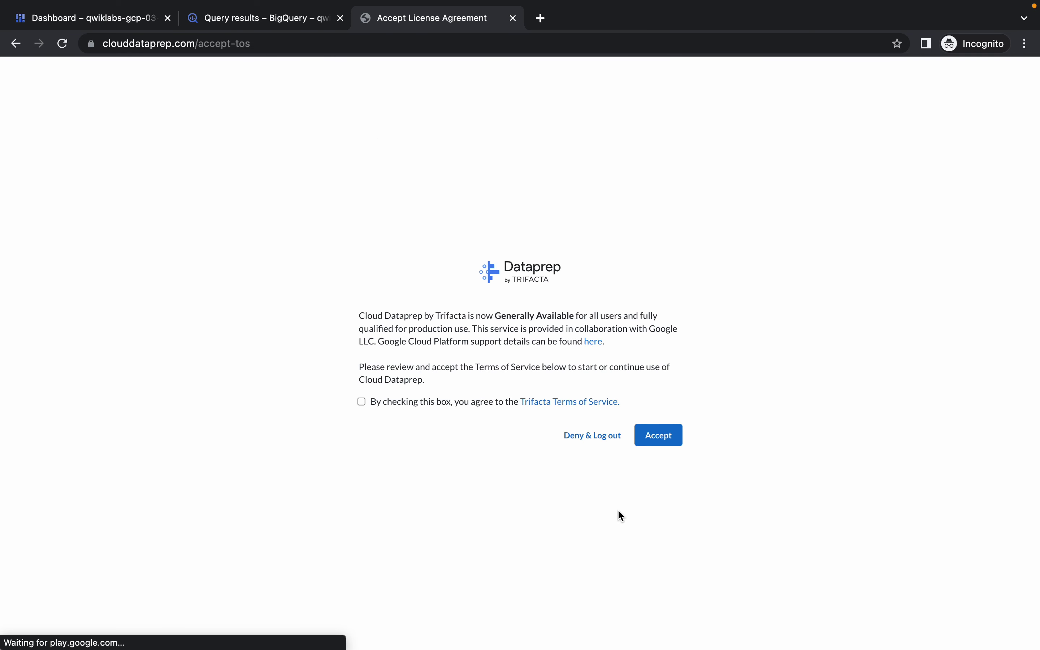
left_click(381, 407)
left_click(674, 443)
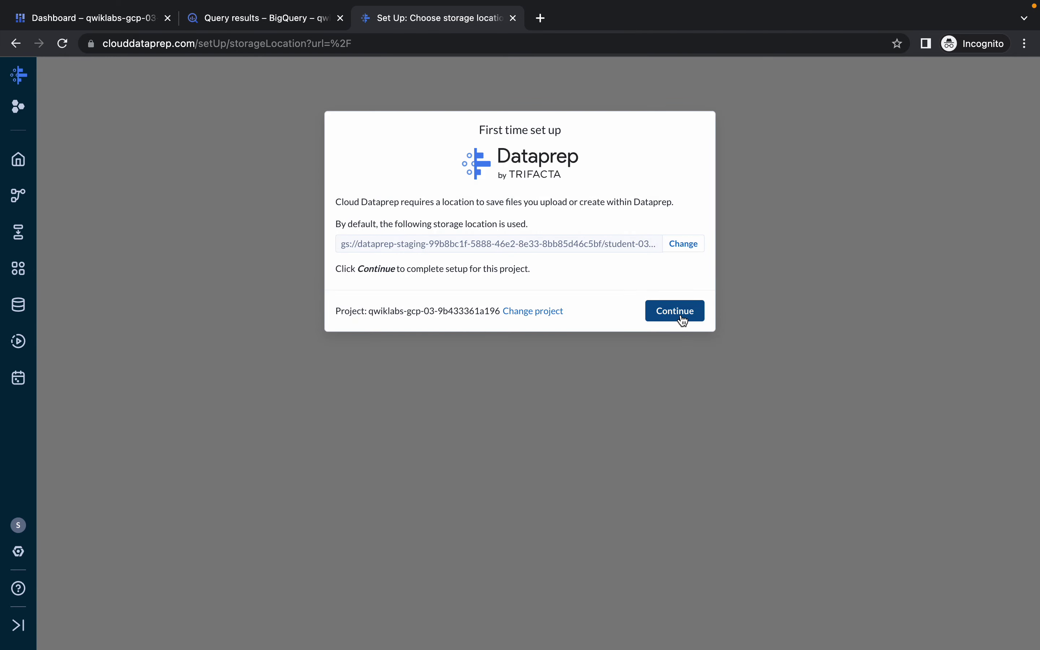
left_click(683, 319)
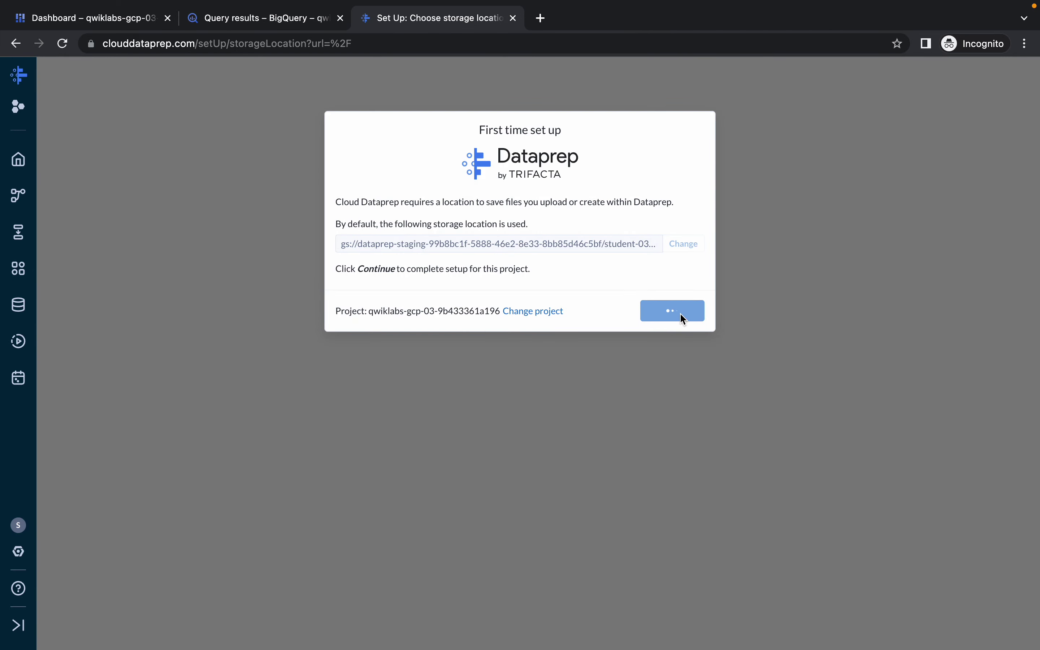
key("super+Tab")
Search the Telegram Quick lab channel for the copied lab title to locate the flow zip post
triple_click(258, 87)
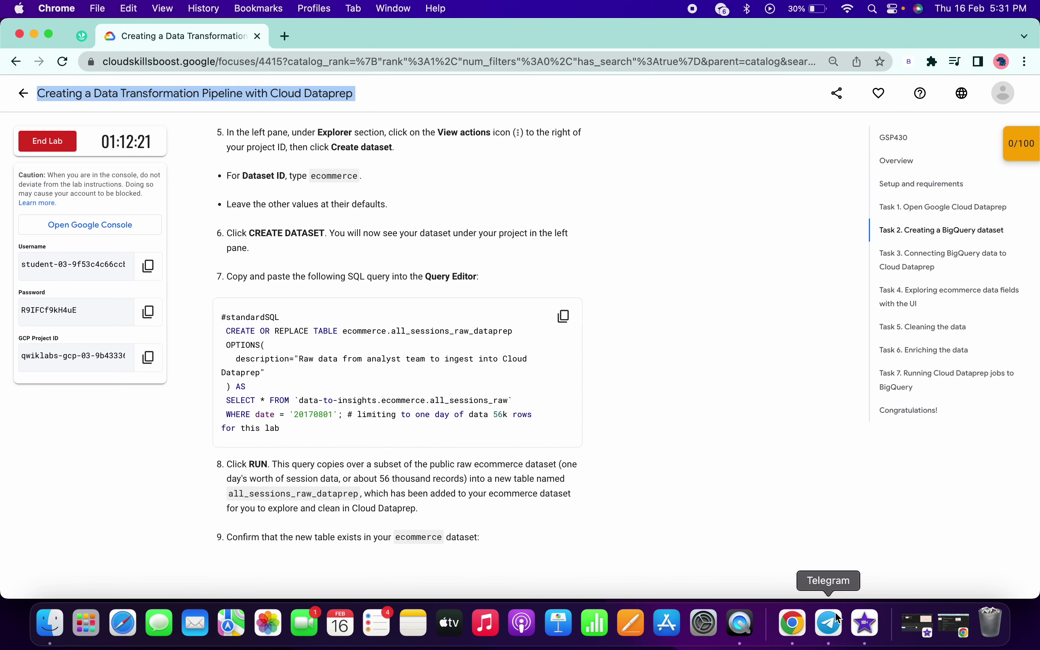
left_click(831, 623)
left_click(323, 222)
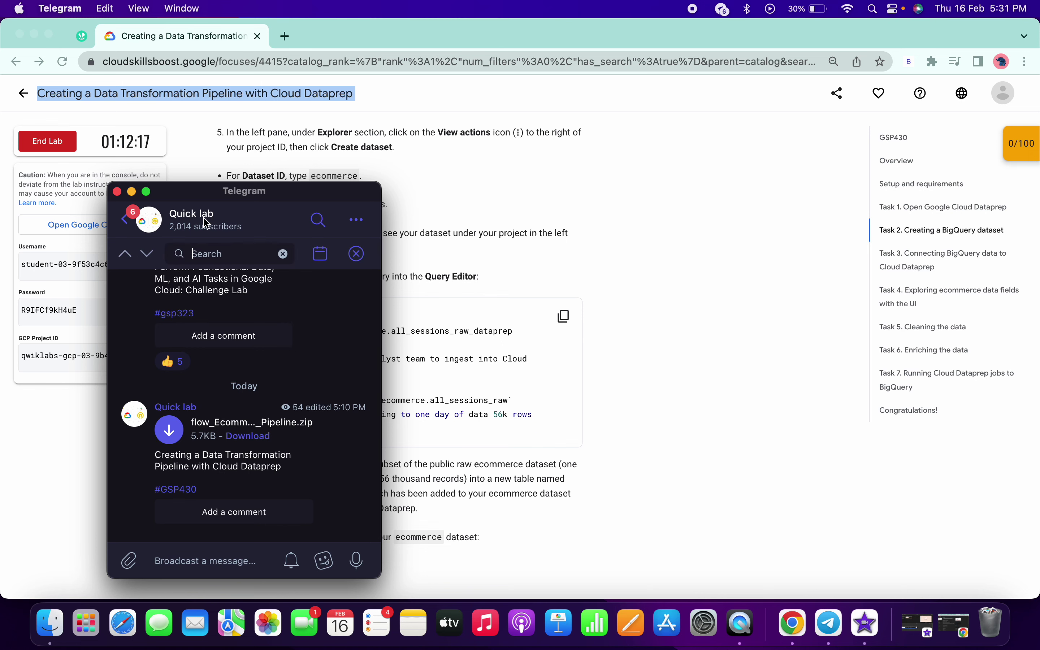
key("super+v")
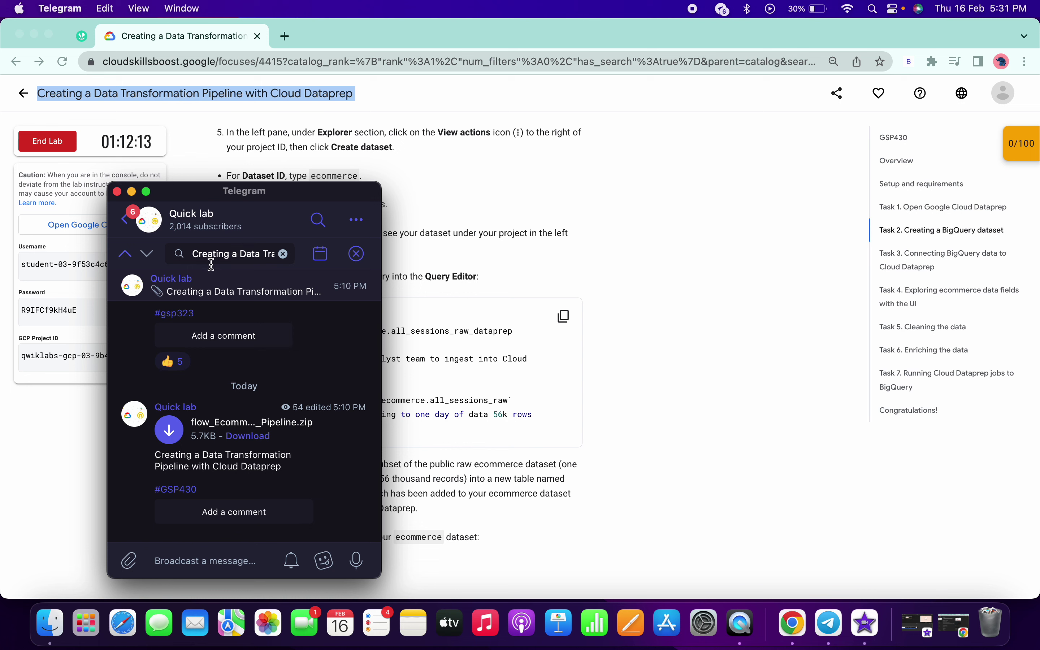
left_click(232, 258)
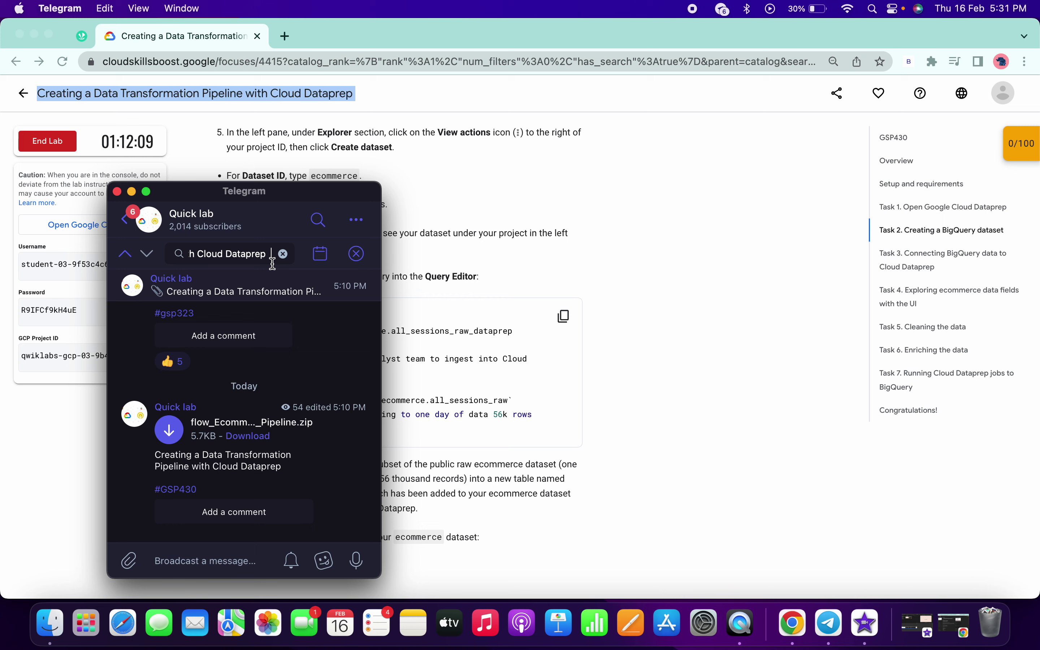
key("Return")
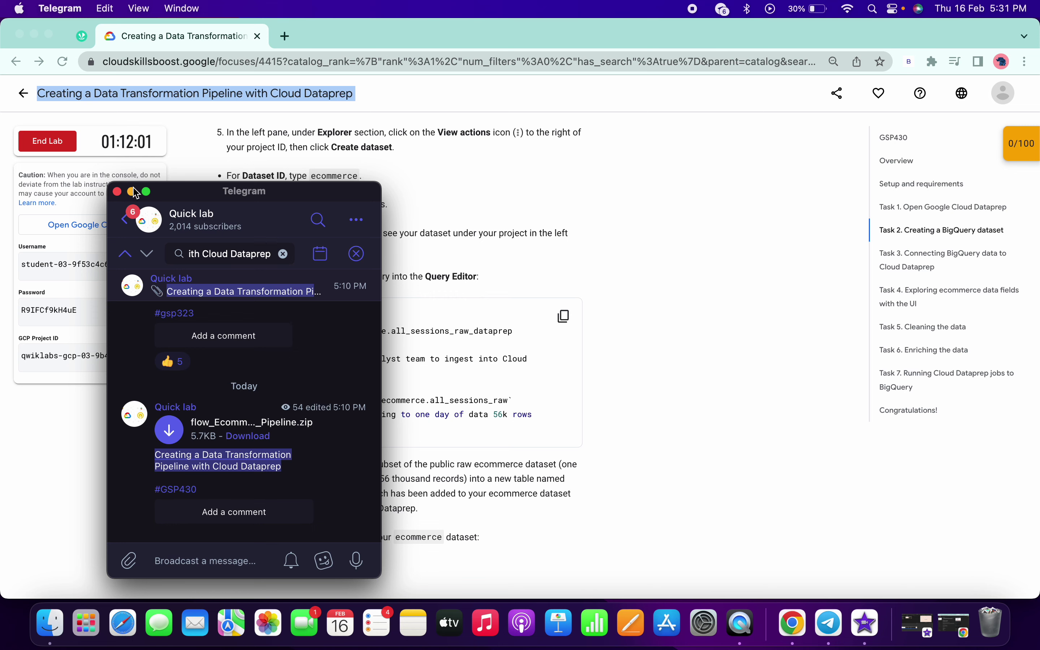
left_click(616, 291)
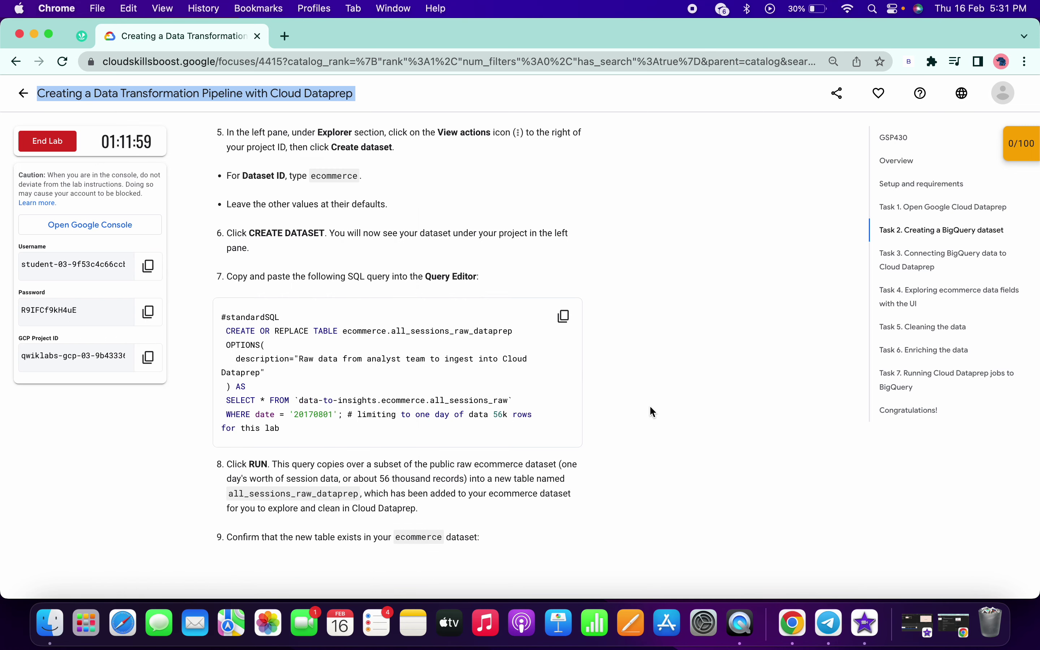
left_click(829, 623)
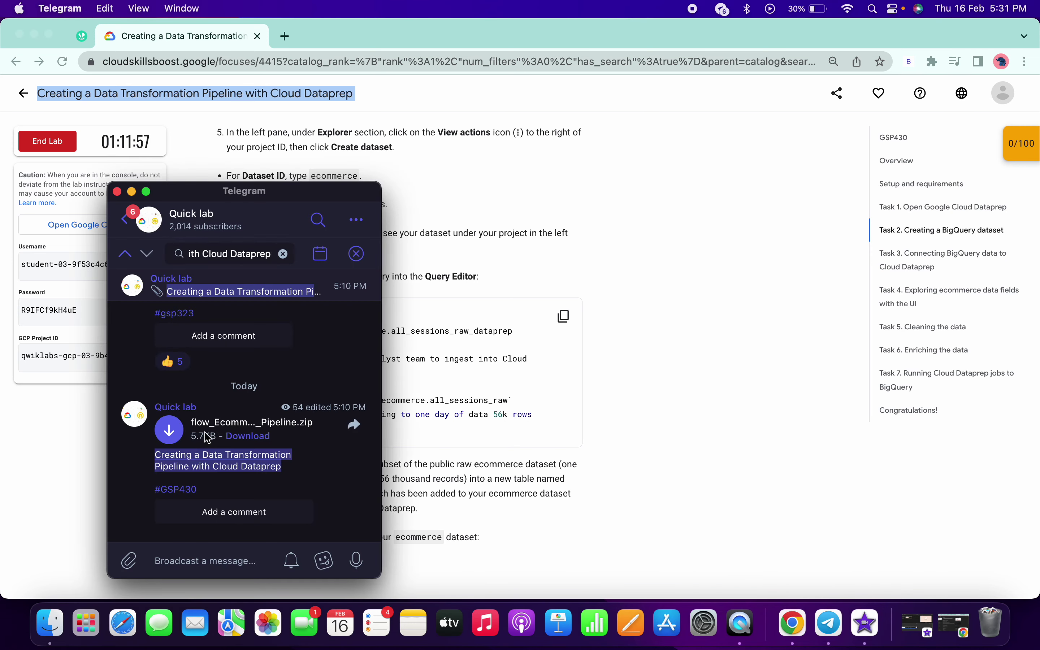
left_click(693, 317)
Import the downloaded flow zip from Downloads through Flows > Import Flow
key("ctrl+Right")
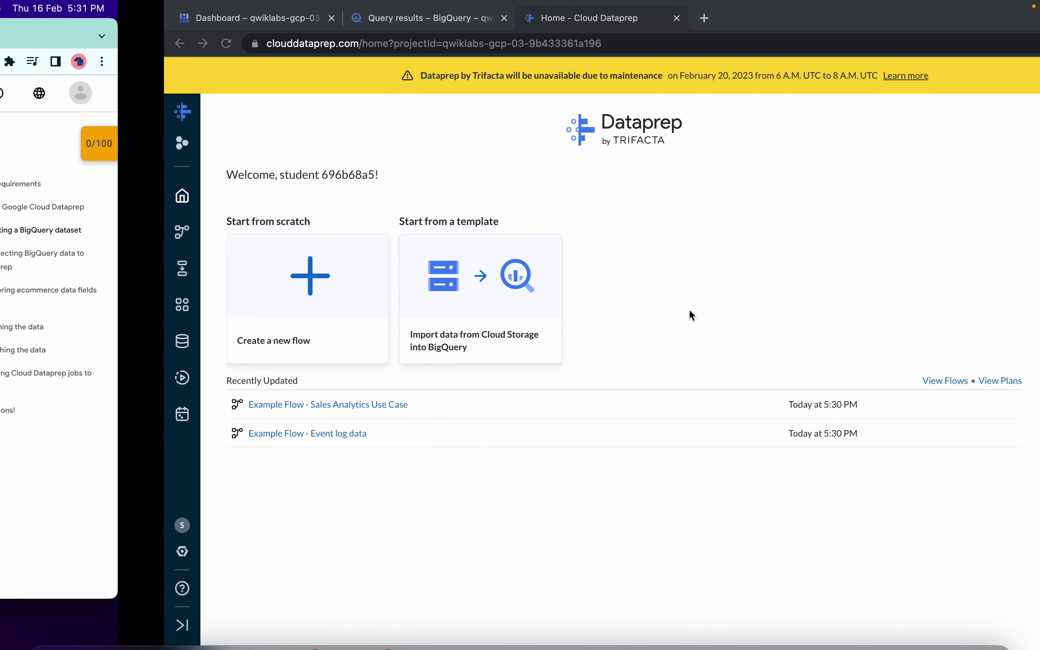
left_click(1025, 82)
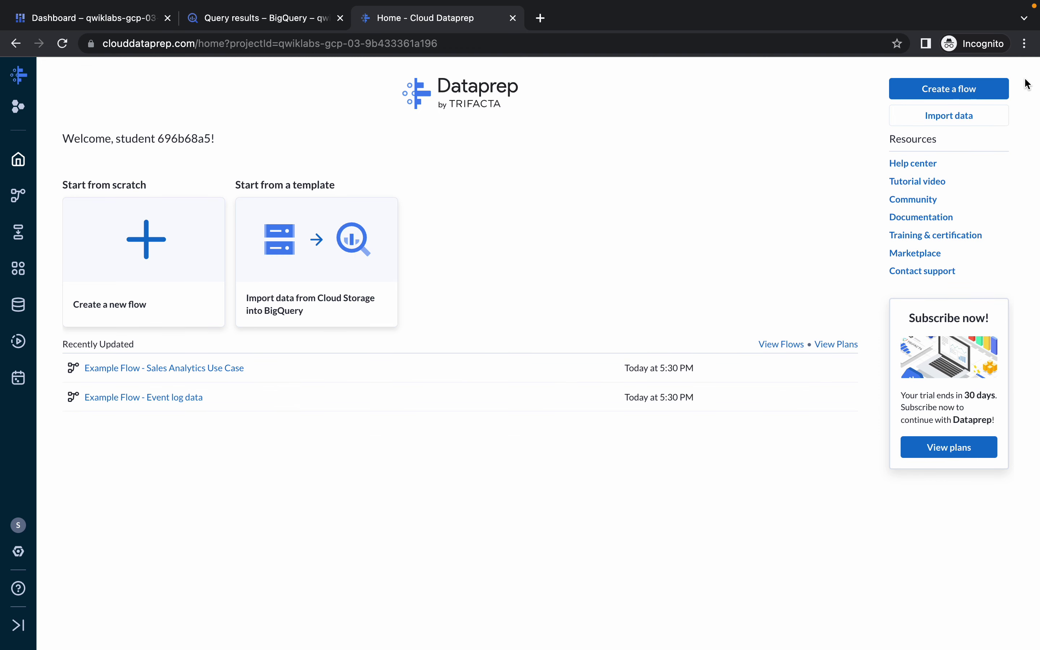
left_click(18, 197)
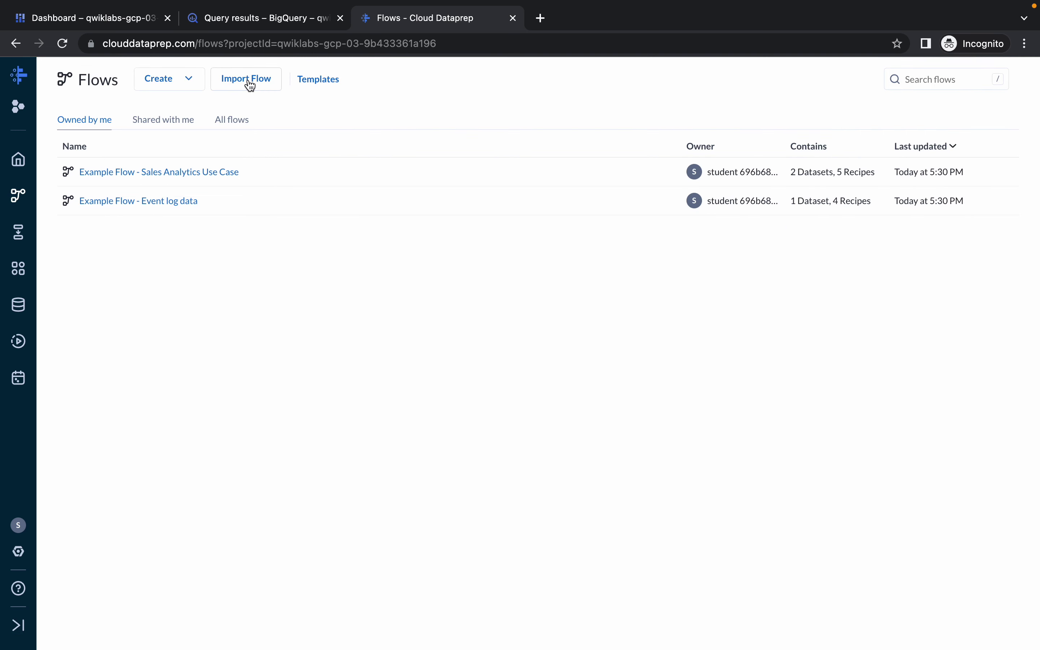
left_click(250, 84)
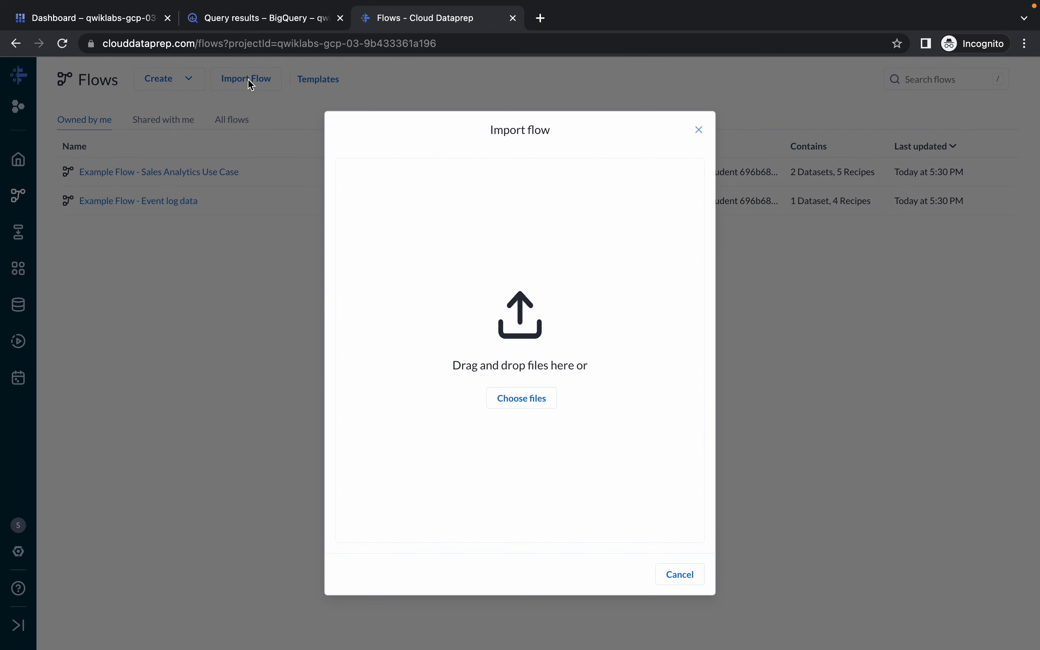
left_click(530, 409)
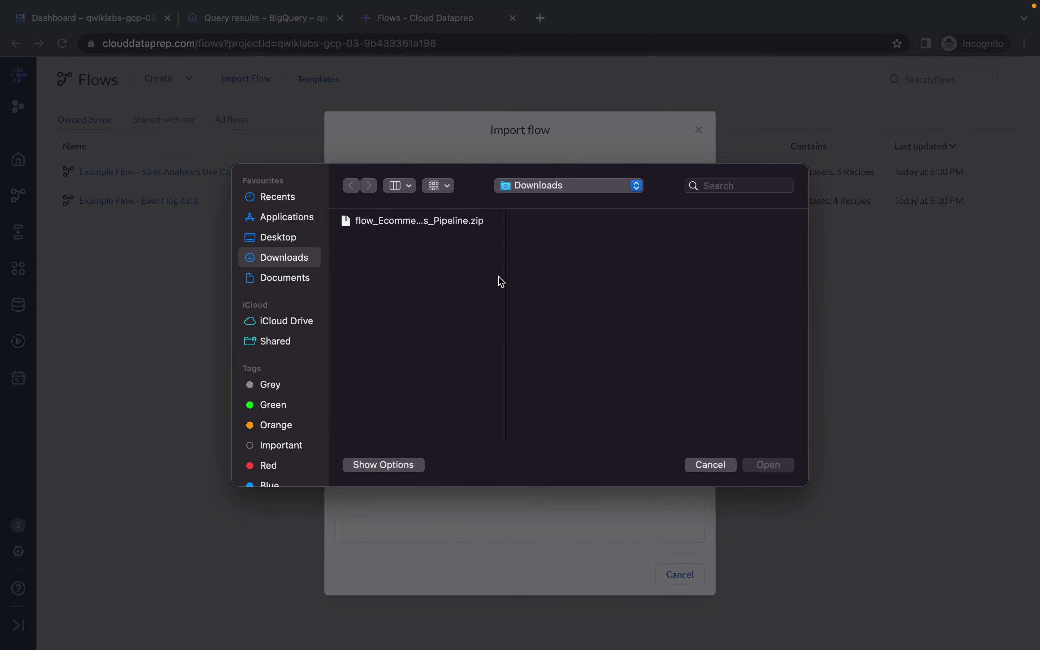
left_click(412, 228)
left_click(769, 465)
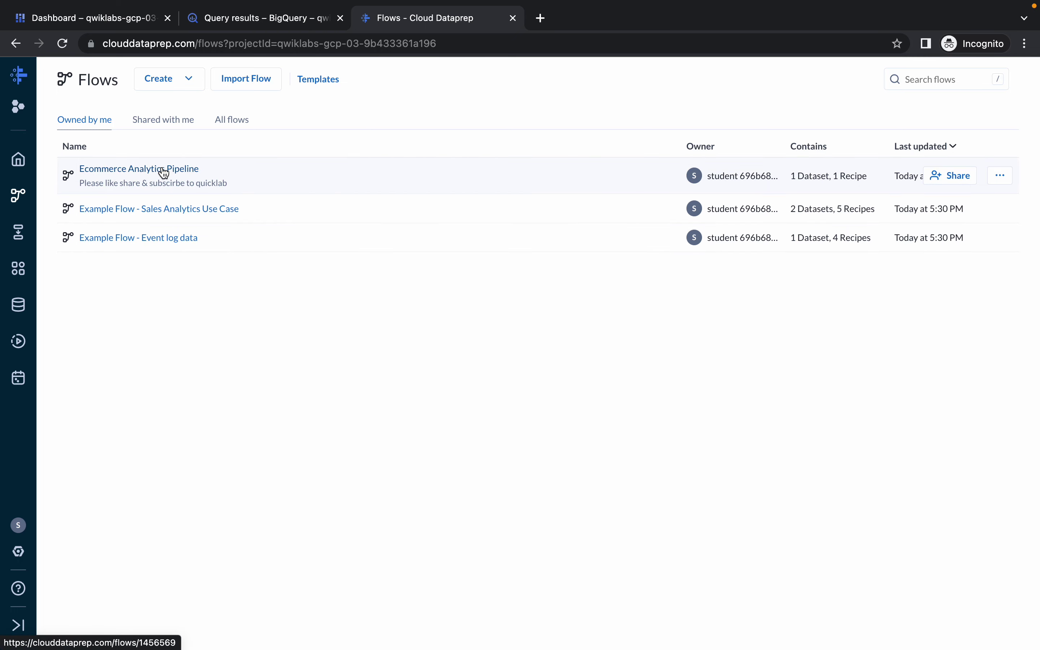
left_click(164, 173)
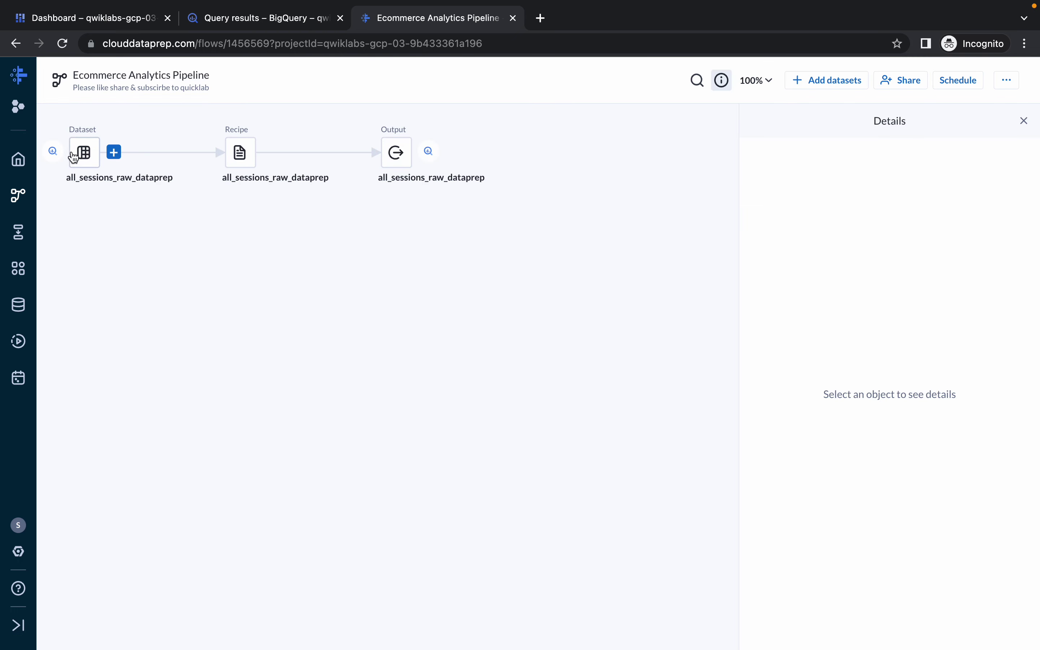
Remove the all_sessions_raw_dataprep node from the flow and use the + placeholder to add another
left_click(80, 155)
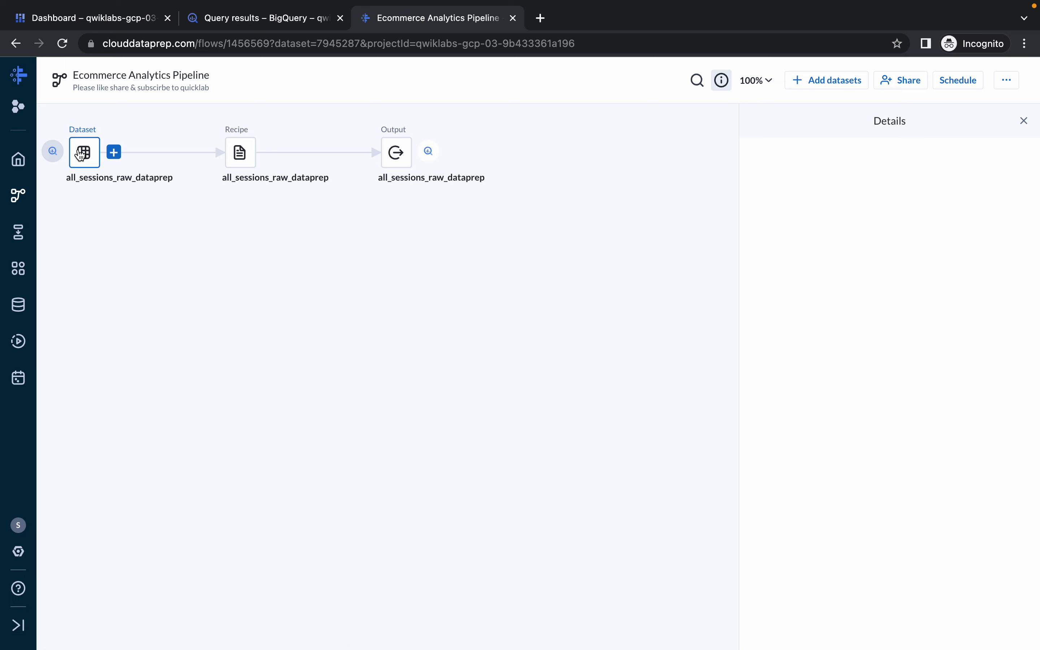
right_click(81, 155)
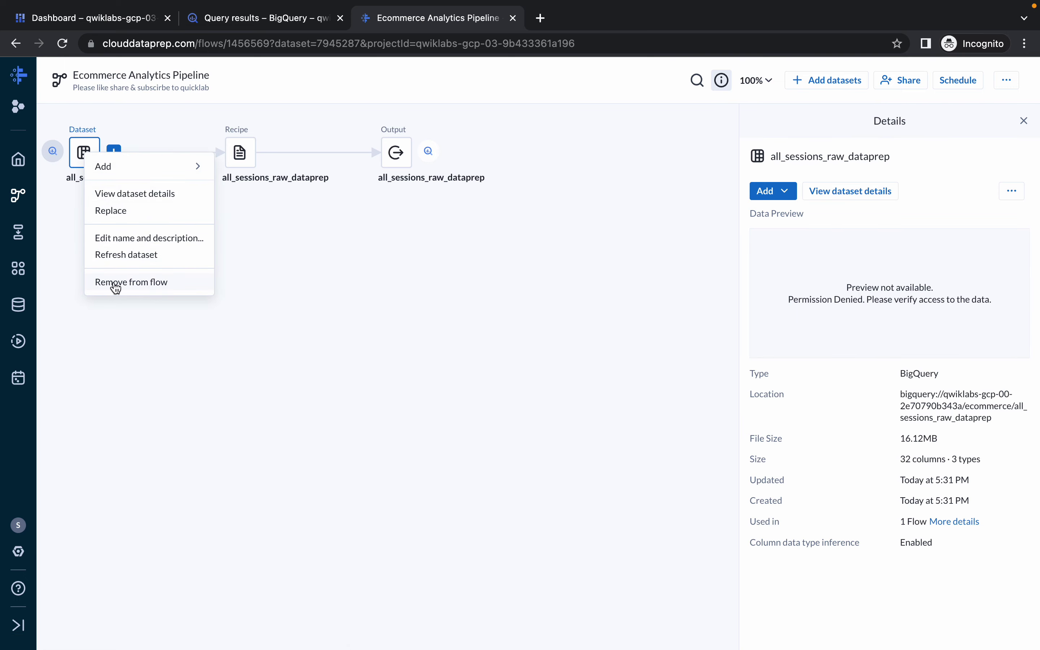
left_click(134, 283)
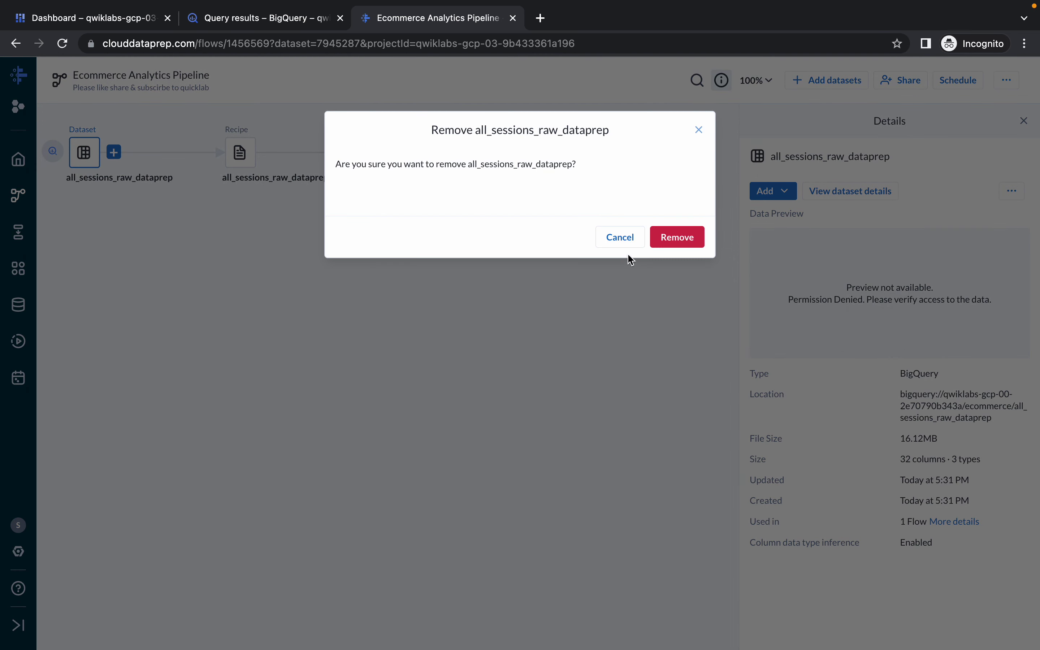
left_click(674, 240)
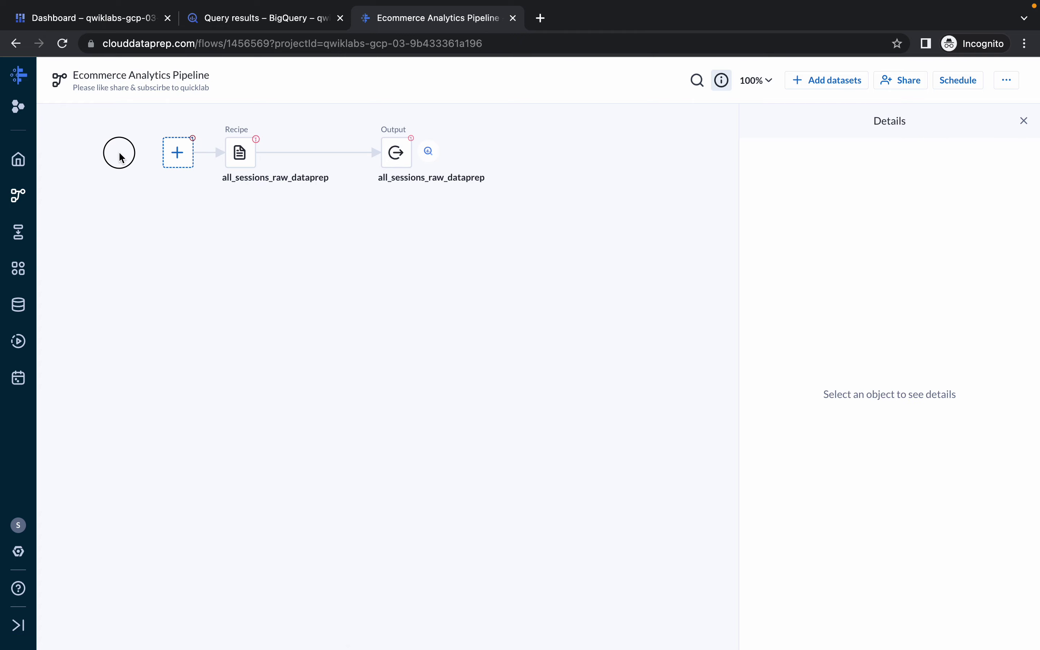
left_click(180, 156)
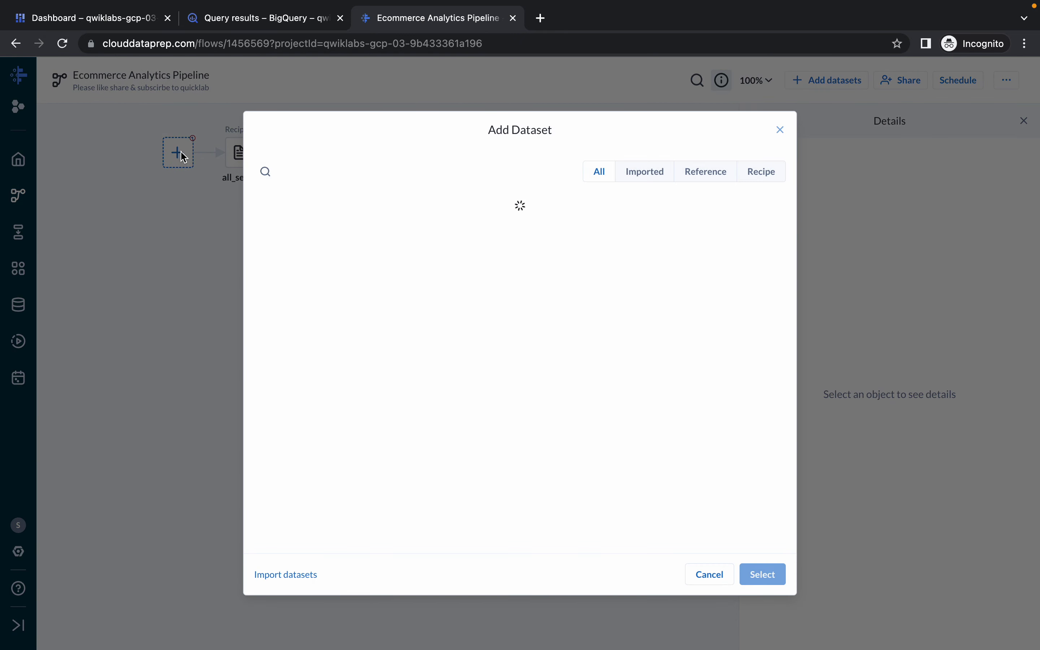
Import all_sessions_raw_dataprep from BigQuery's ecommerce dataset and set it as the recipe's source
left_click(286, 575)
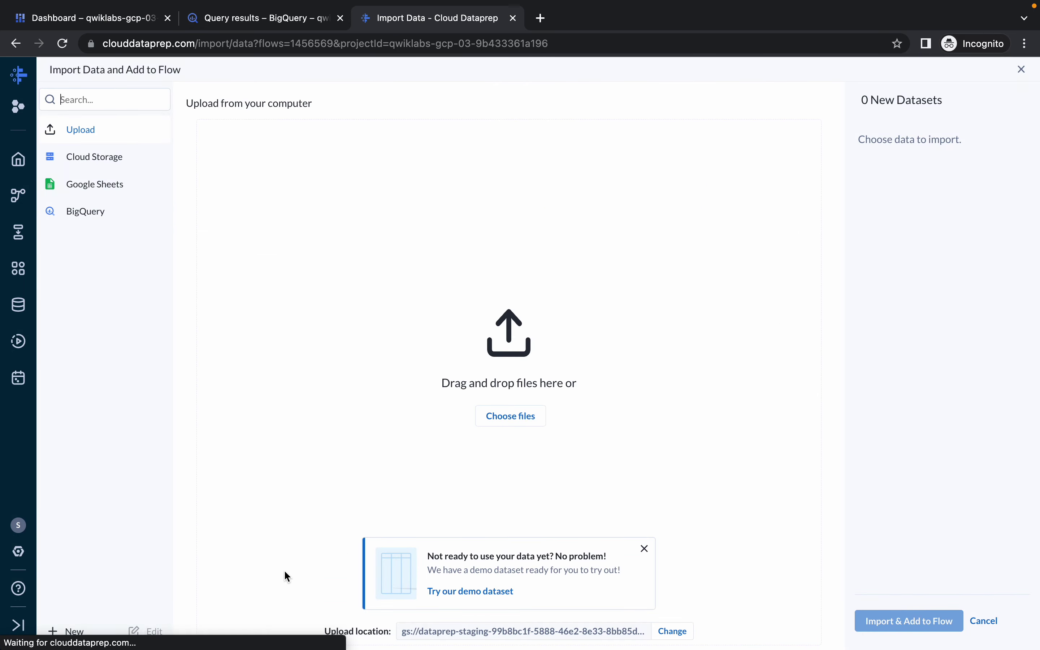
left_click(88, 217)
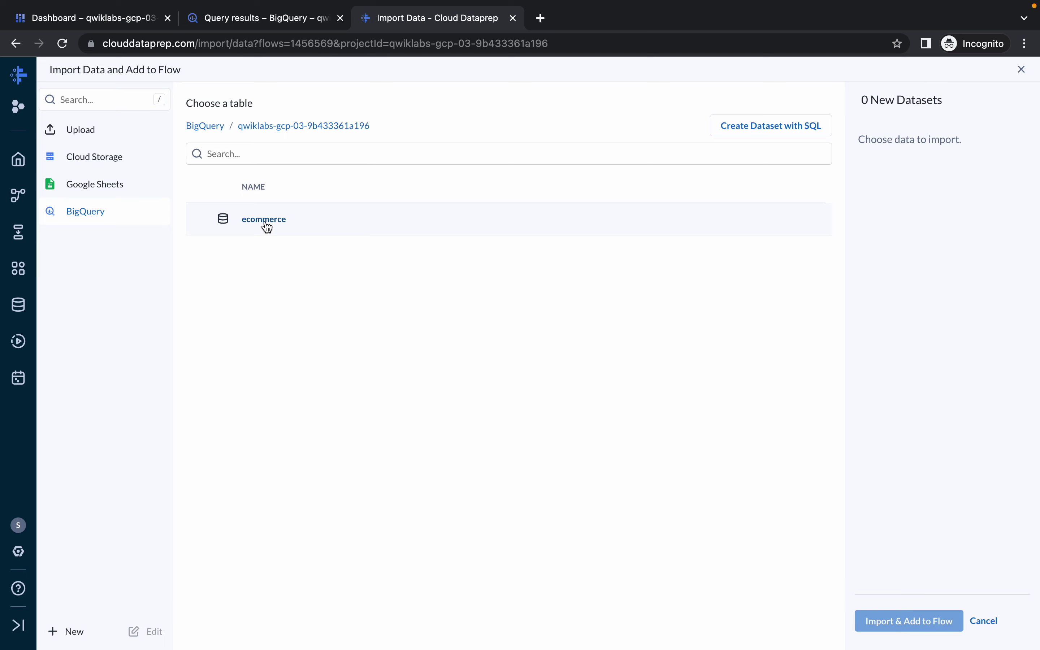
left_click(265, 219)
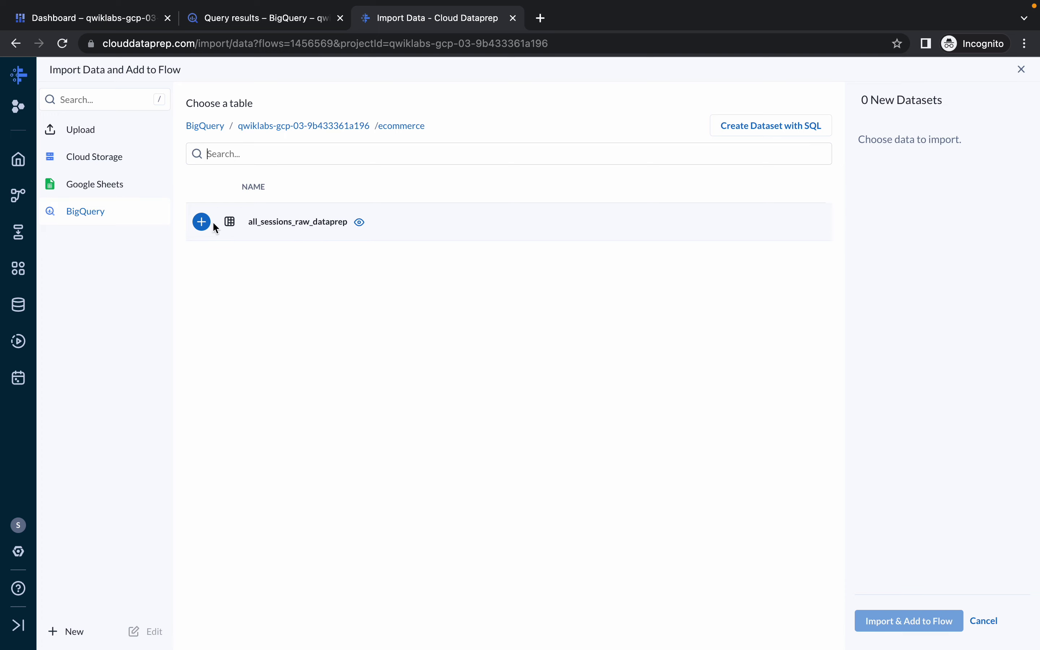
left_click(202, 222)
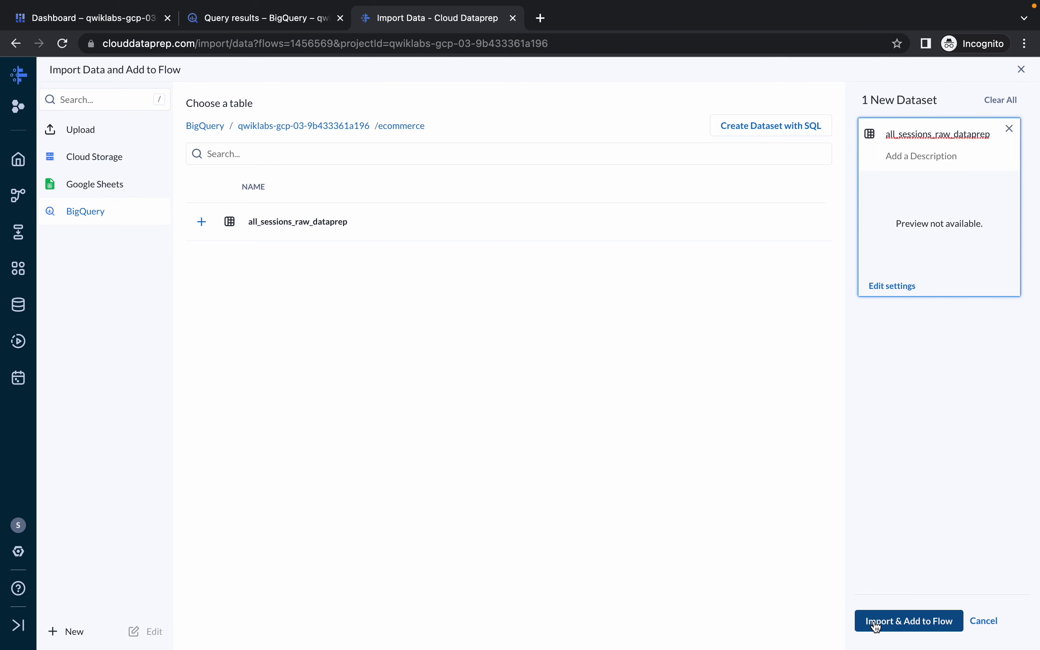
left_click(904, 624)
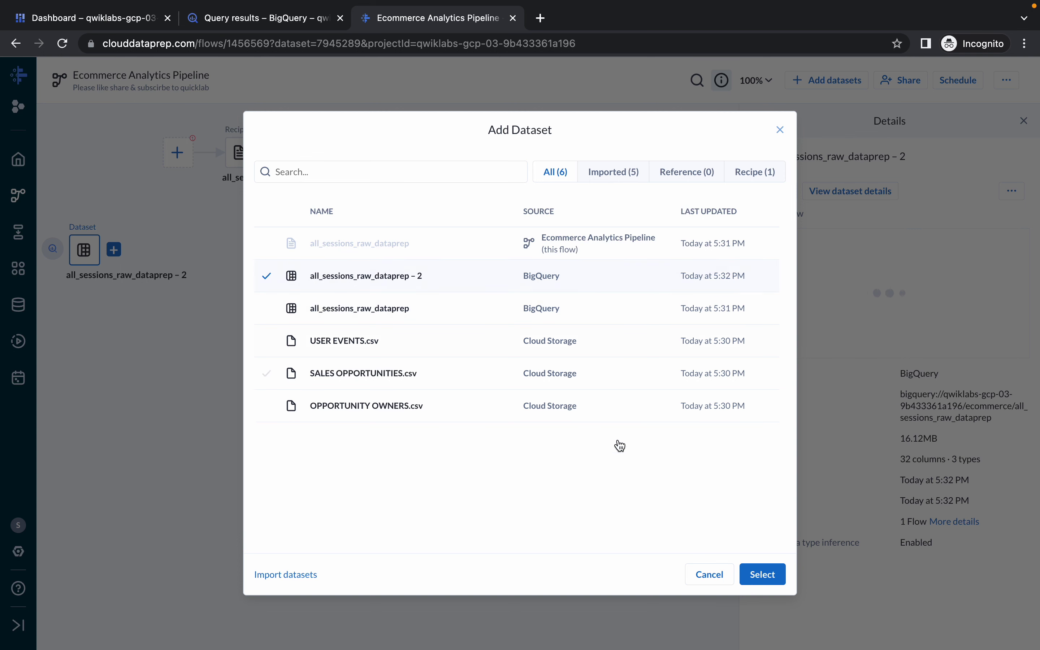
left_click(761, 574)
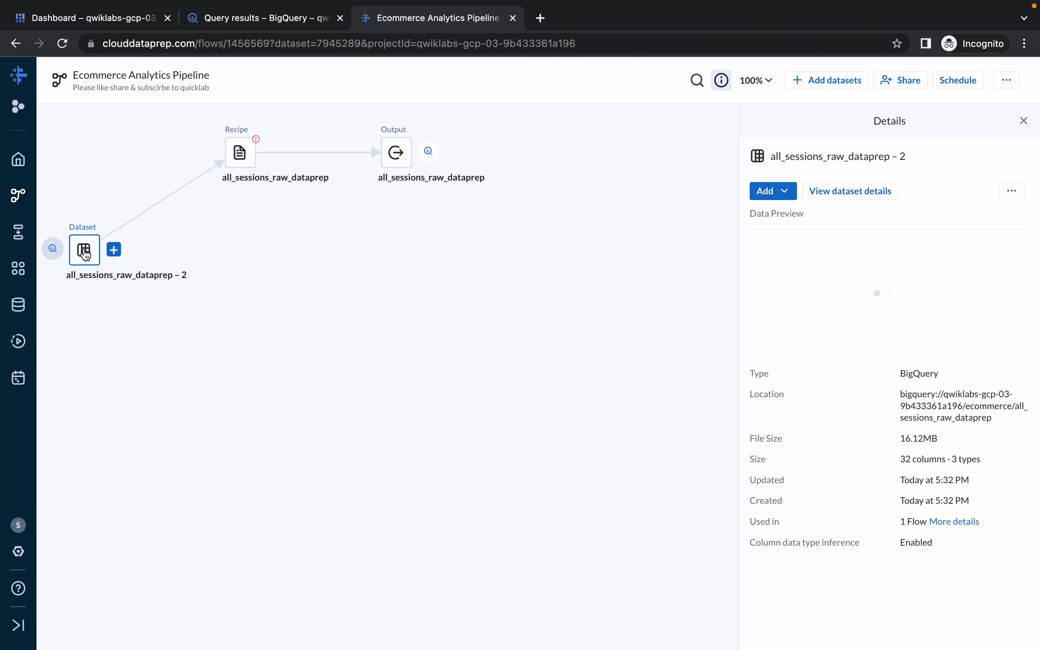
Place the new dataset beside the recipe and open the output's run settings
left_click_drag(85, 255, 93, 149)
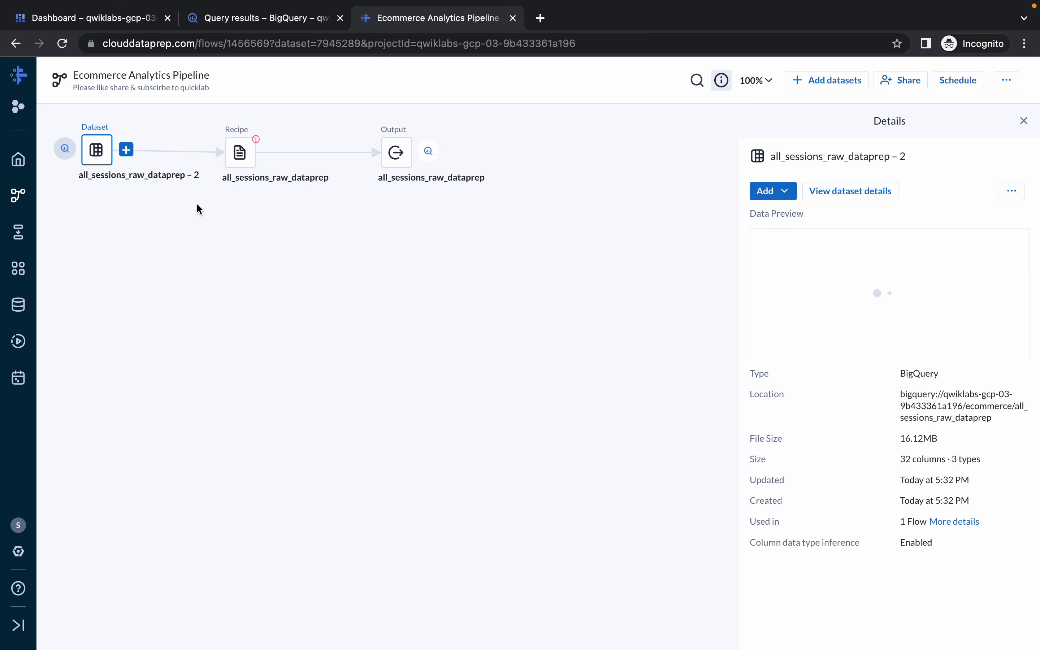
left_click(396, 155)
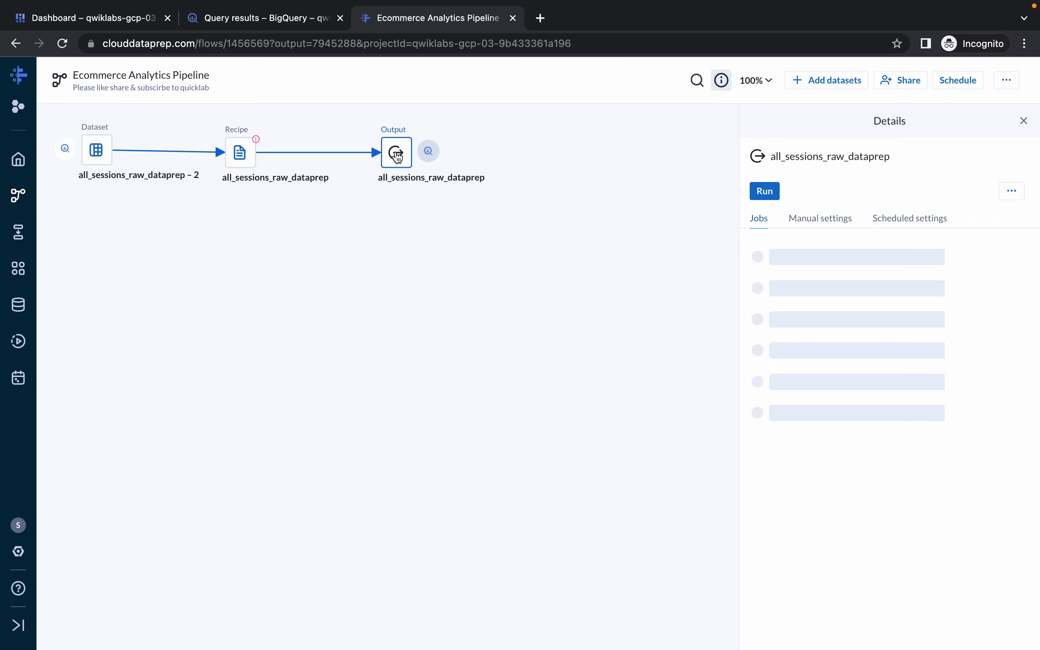
left_click(766, 192)
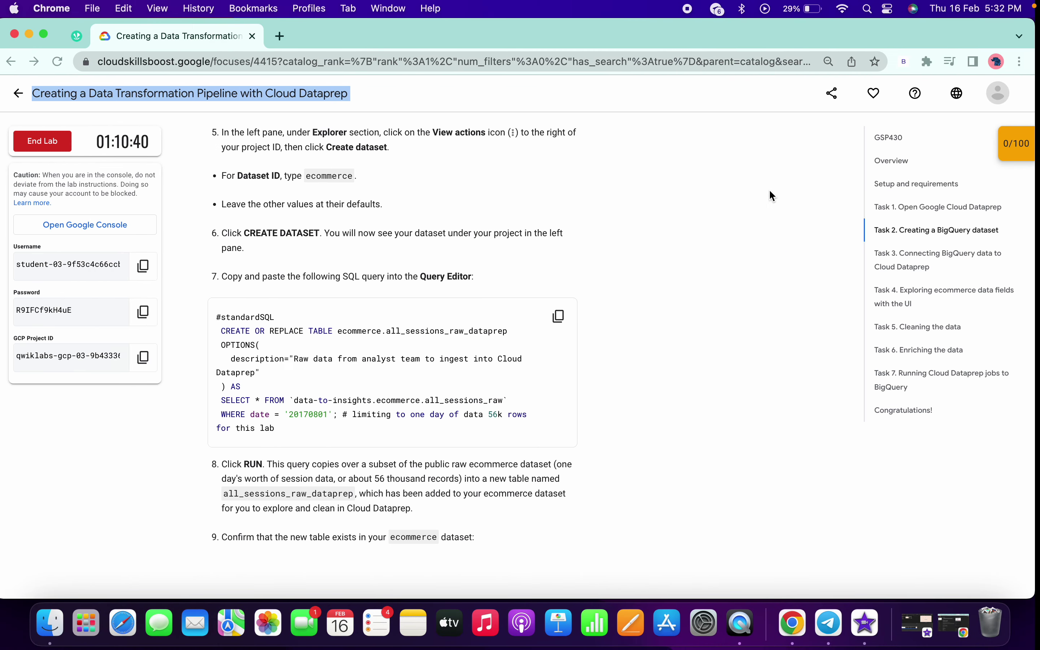
Copy the lab project ID and edit the BigQuery publishing destination
left_click(149, 358)
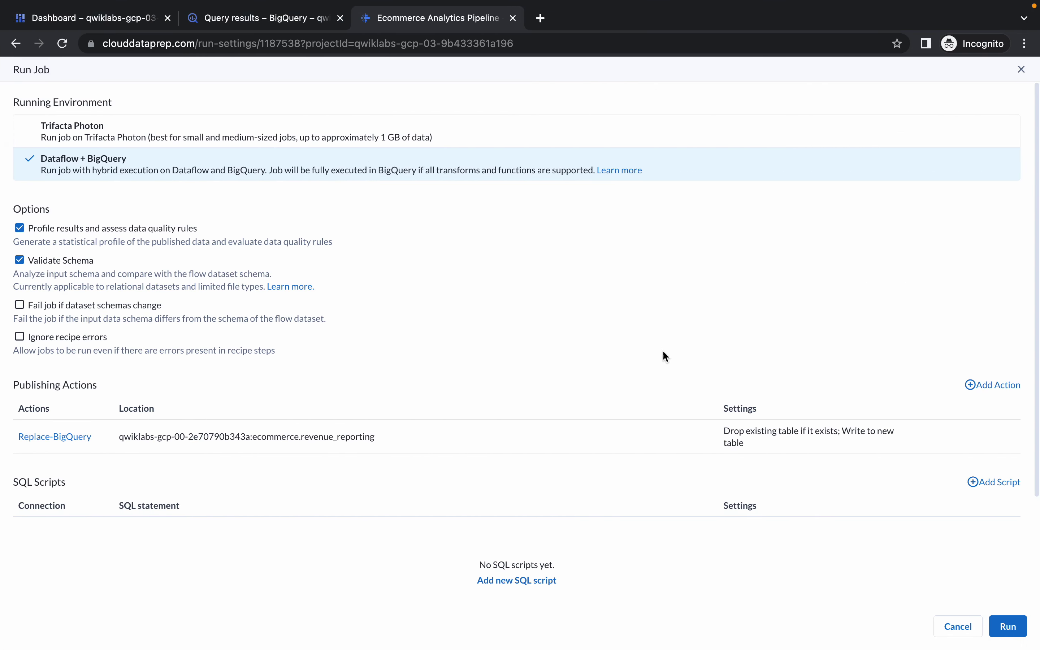
mouse_move(933, 423)
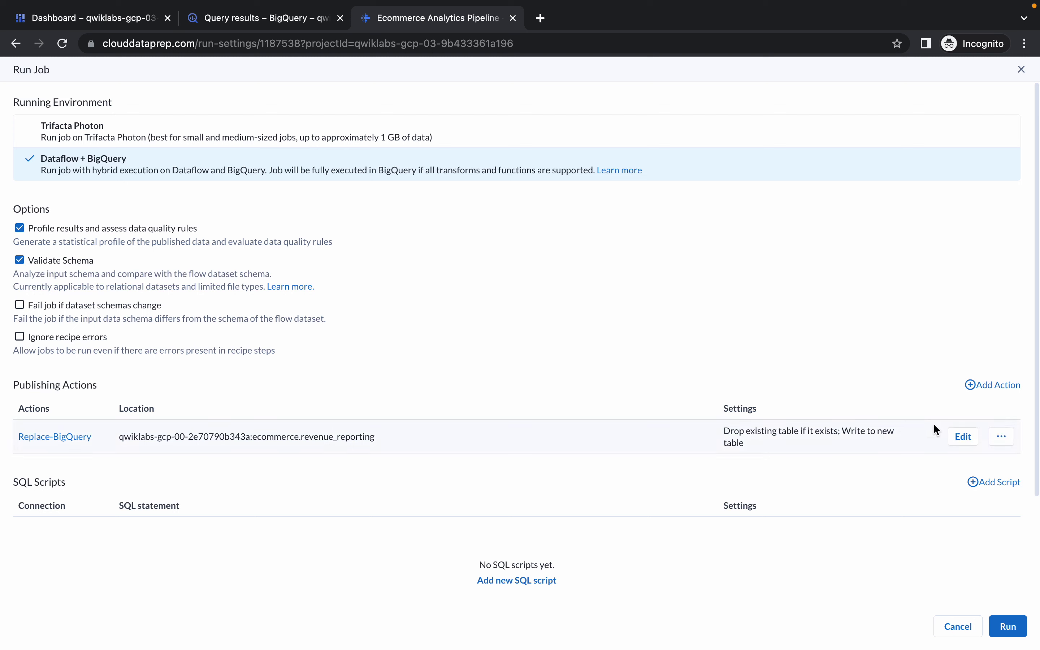
left_click(964, 438)
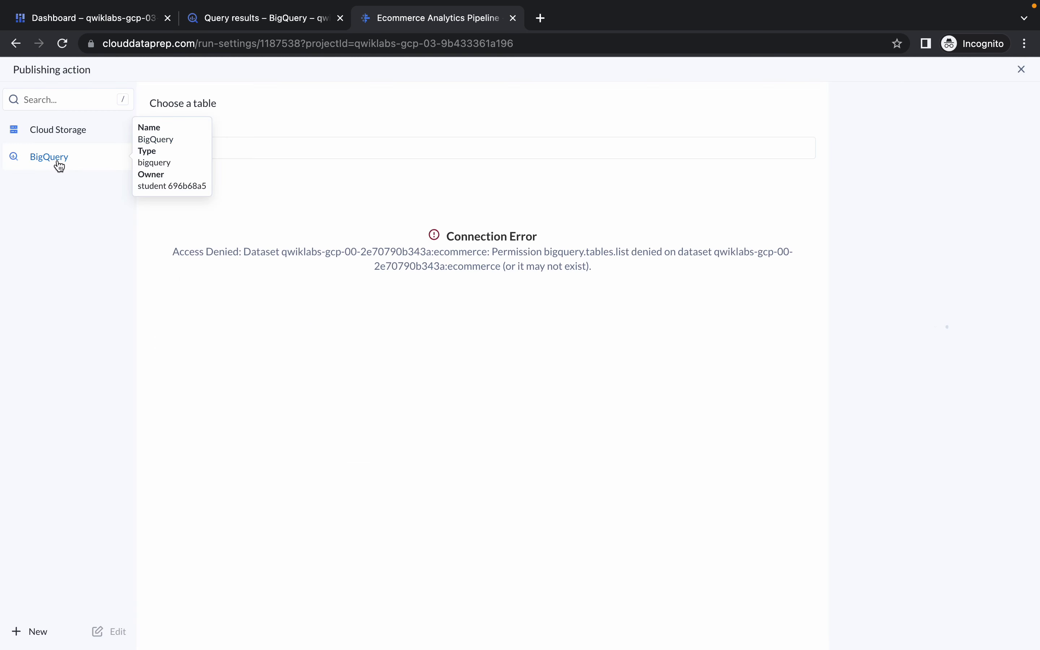
Point publishing to the pasted project's ecommerce dataset as new table revenue_reporting and save
left_click(167, 126)
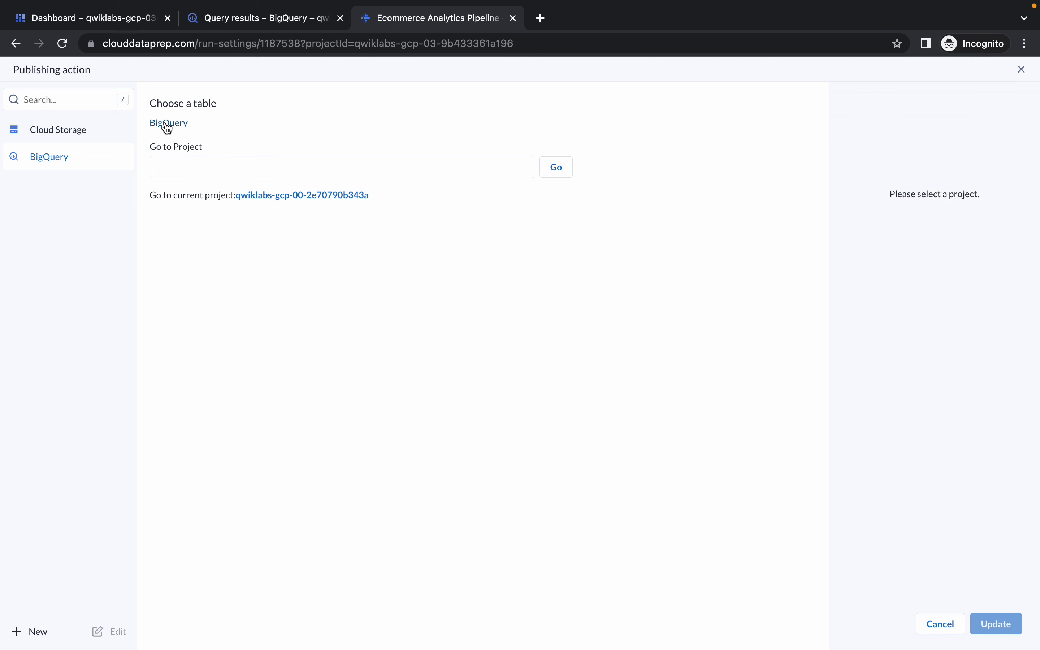
left_click(179, 164)
key("super+v")
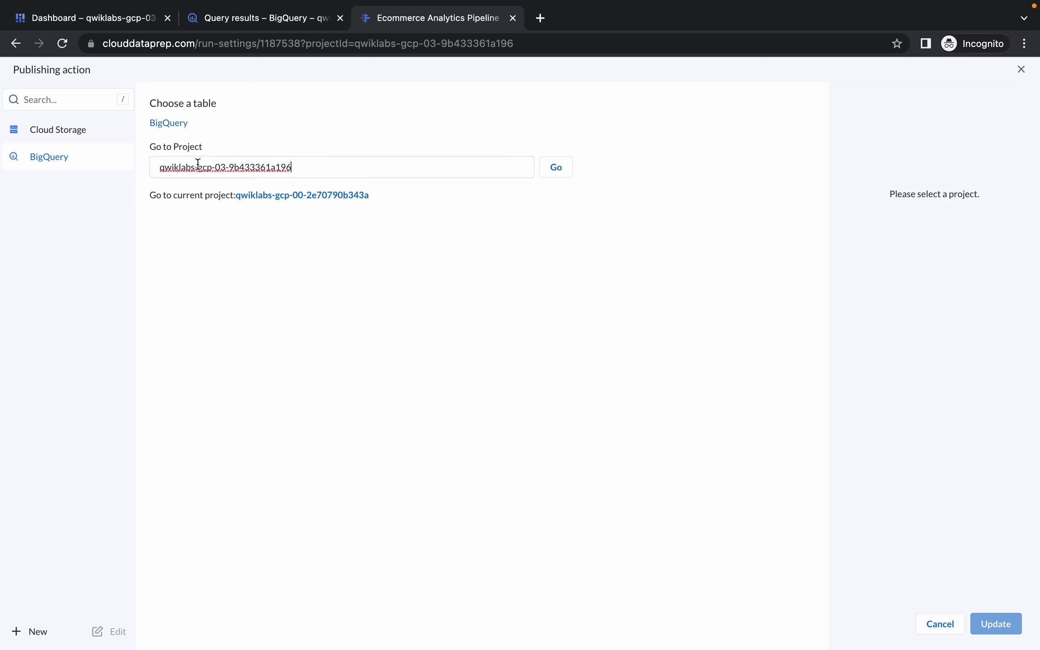
left_click(558, 169)
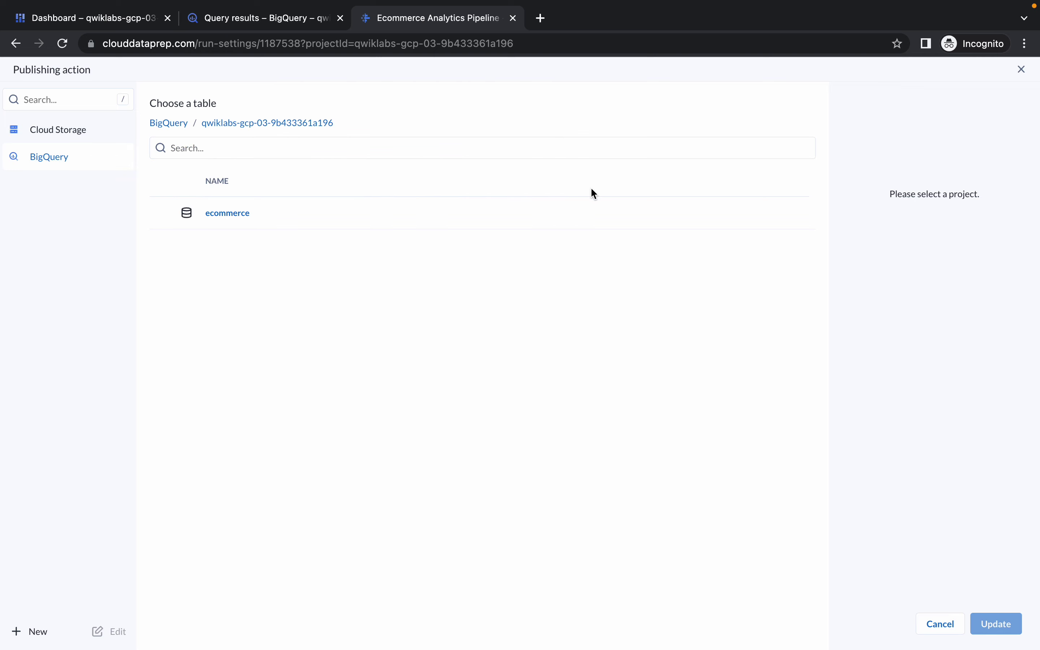
left_click(220, 214)
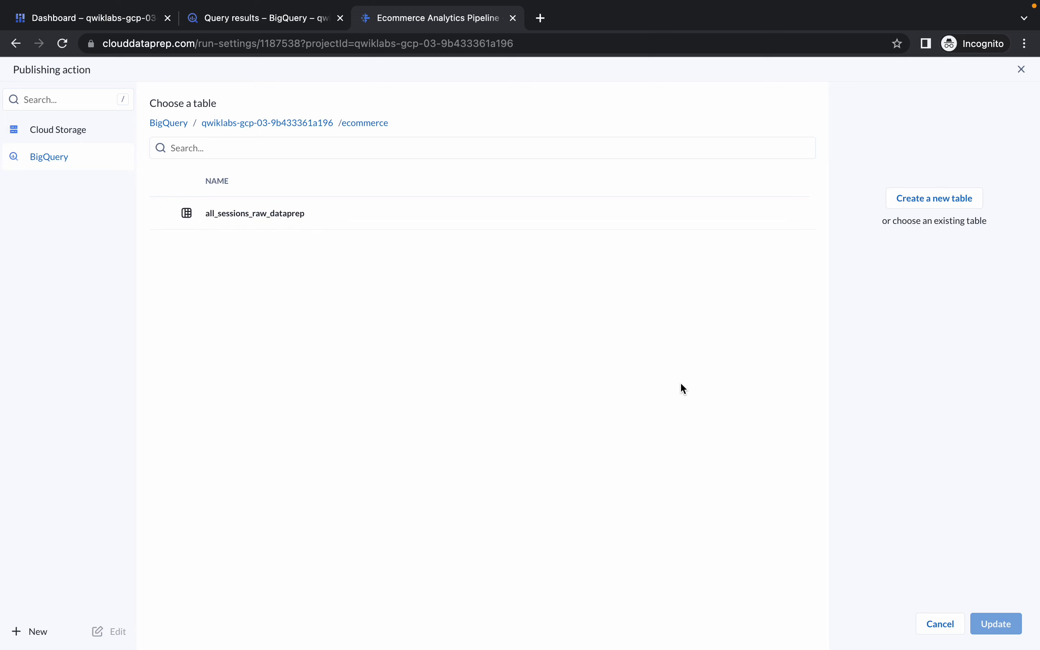
left_click(915, 199)
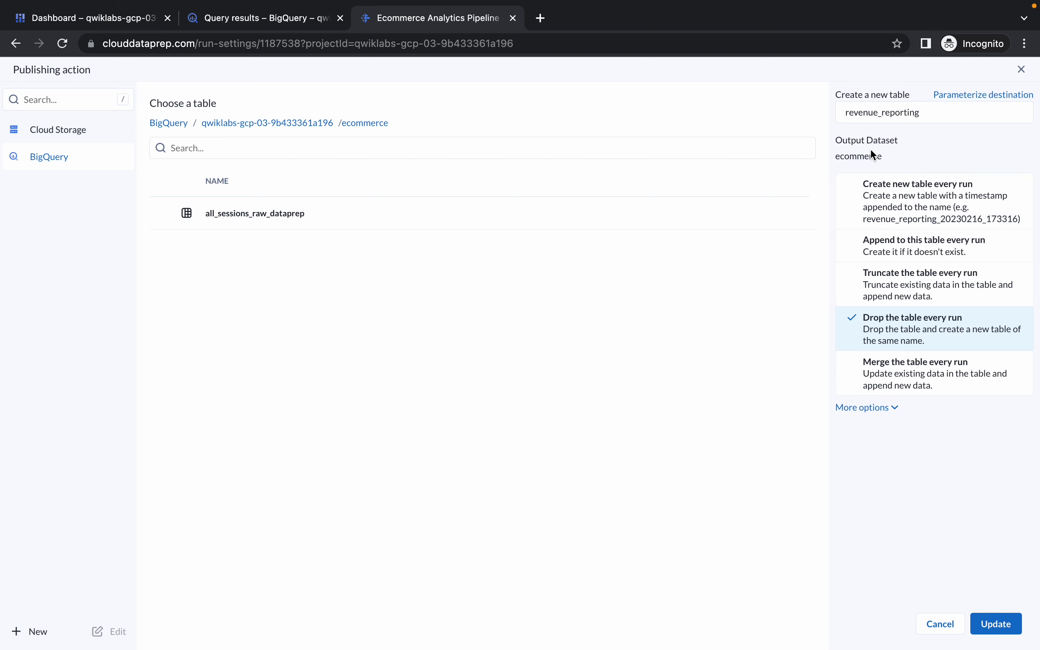
left_click(1000, 619)
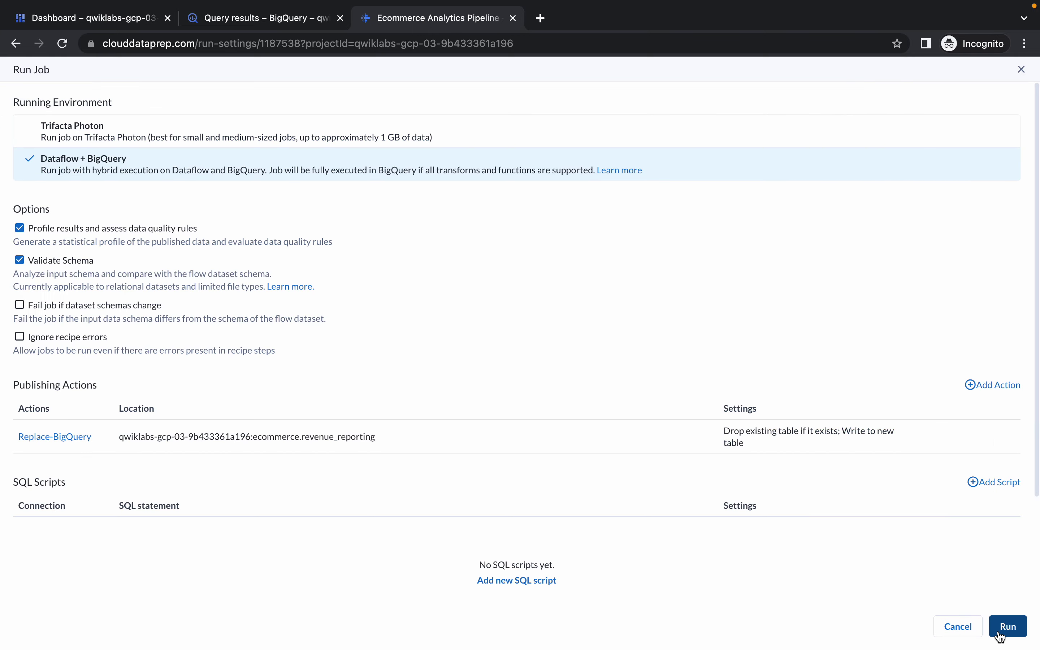
Run the all_sessions_raw_dataprep job and follow it while consulting the lab instructions
left_click(1013, 628)
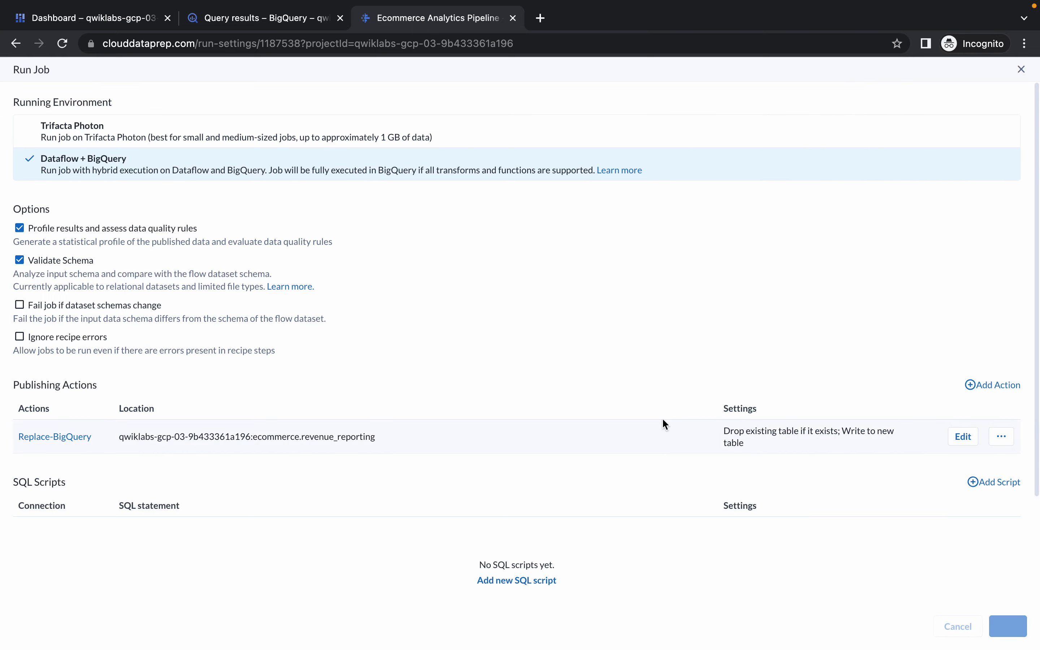
key("ctrl+Left")
scroll(486, 361, "down", 2)
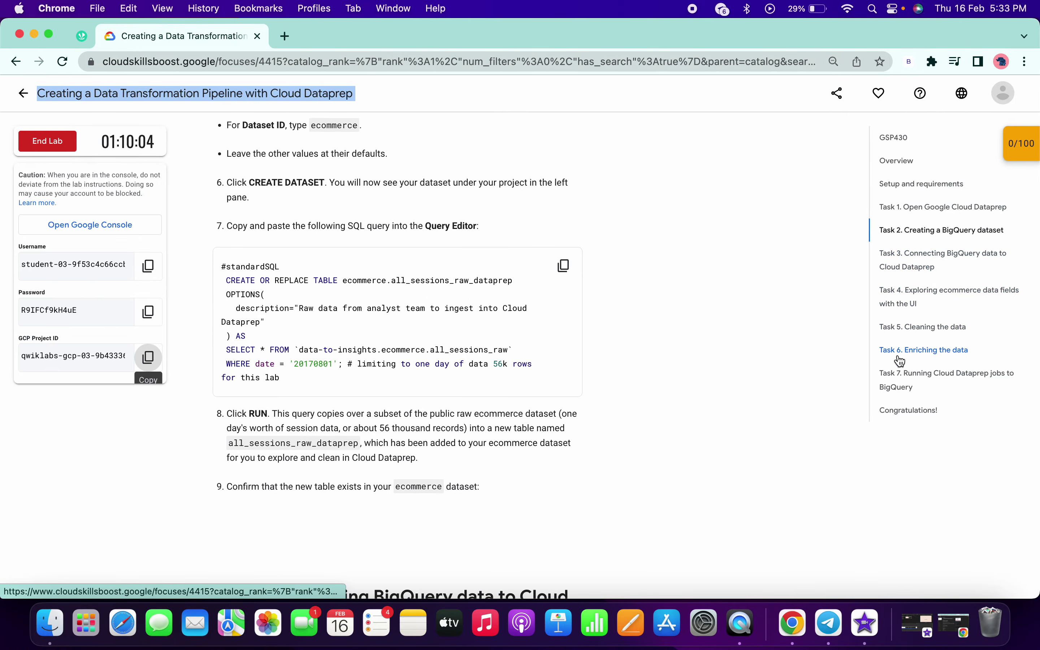
key("ctrl+Right")
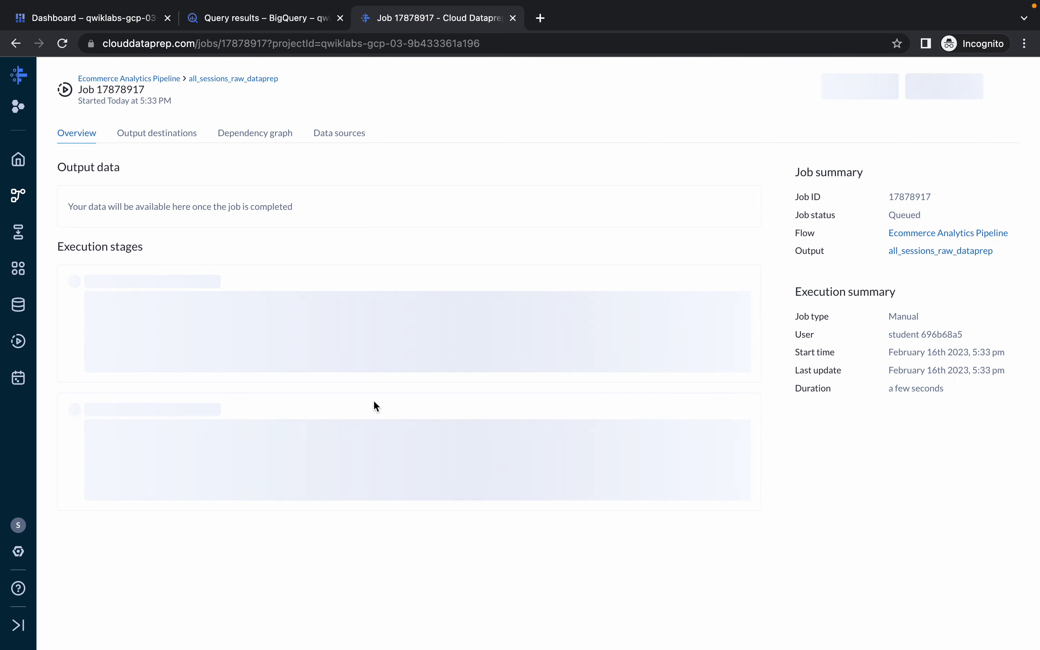
key("ctrl+Left")
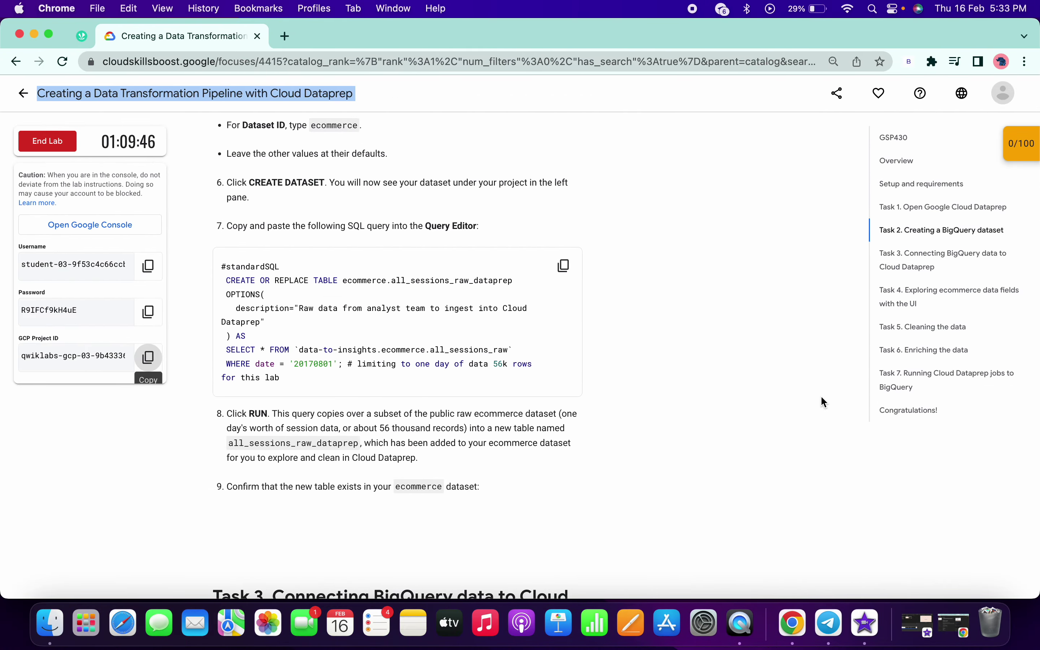
left_click(888, 412)
scroll(605, 341, "up", 5)
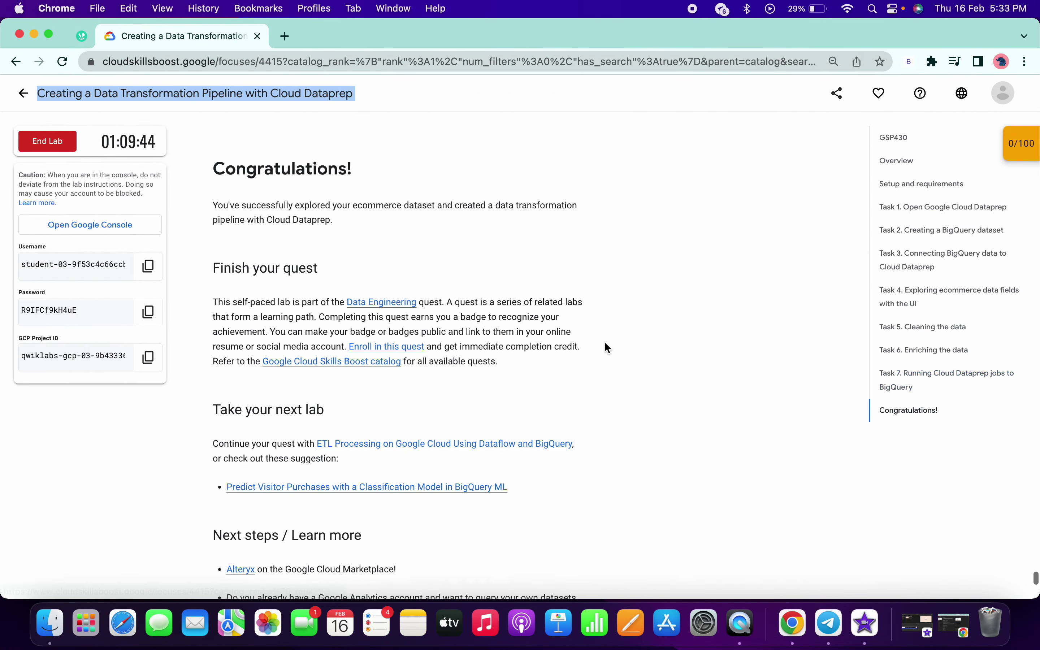
key("ctrl+Right")
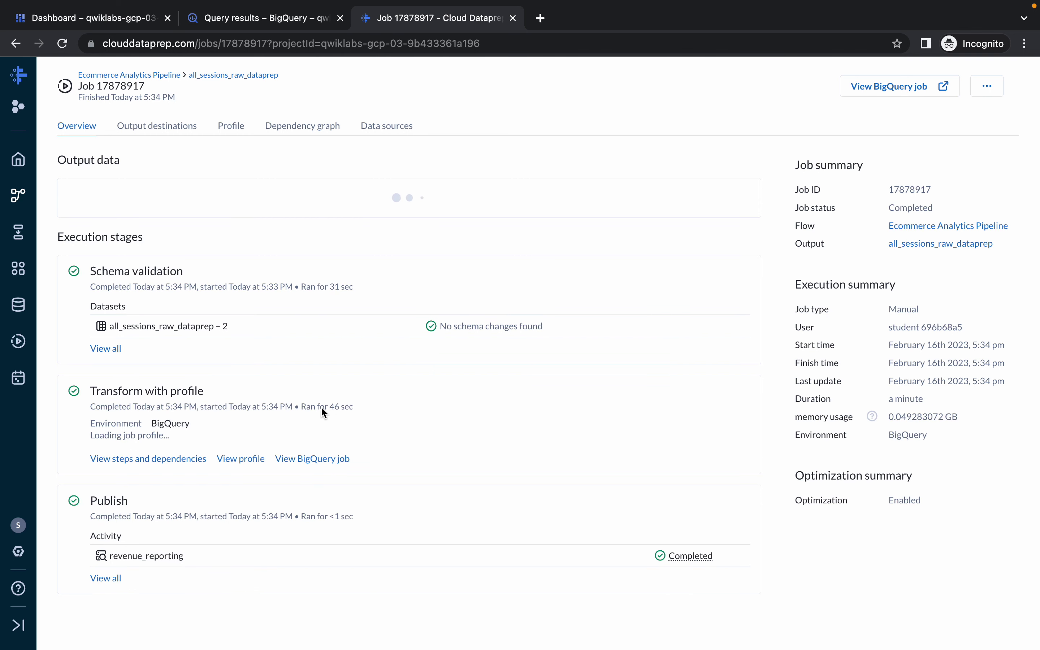
Verify Task 7's Dataprep-to-BigQuery output, then view the 0/100 lab checkpoints list
key("ctrl+Left")
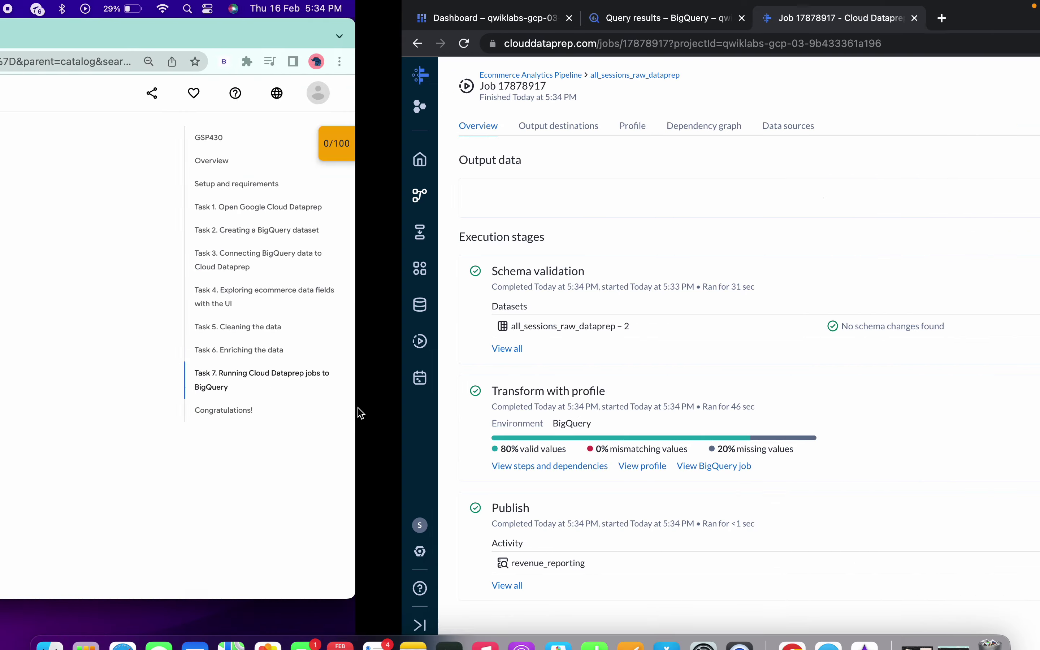
left_click(343, 289)
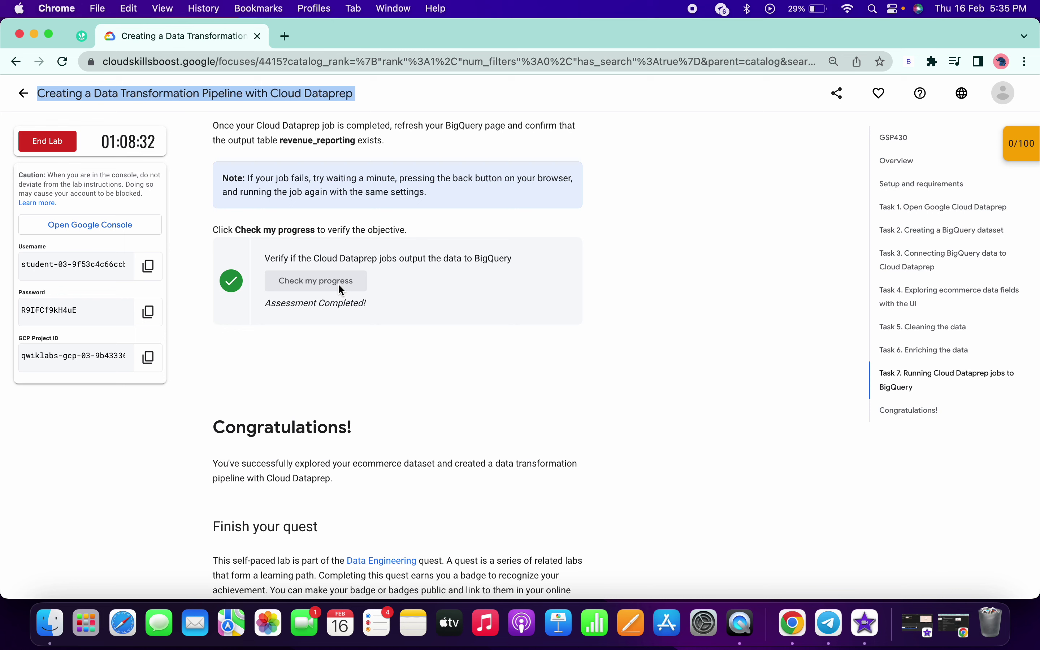
left_click(1029, 158)
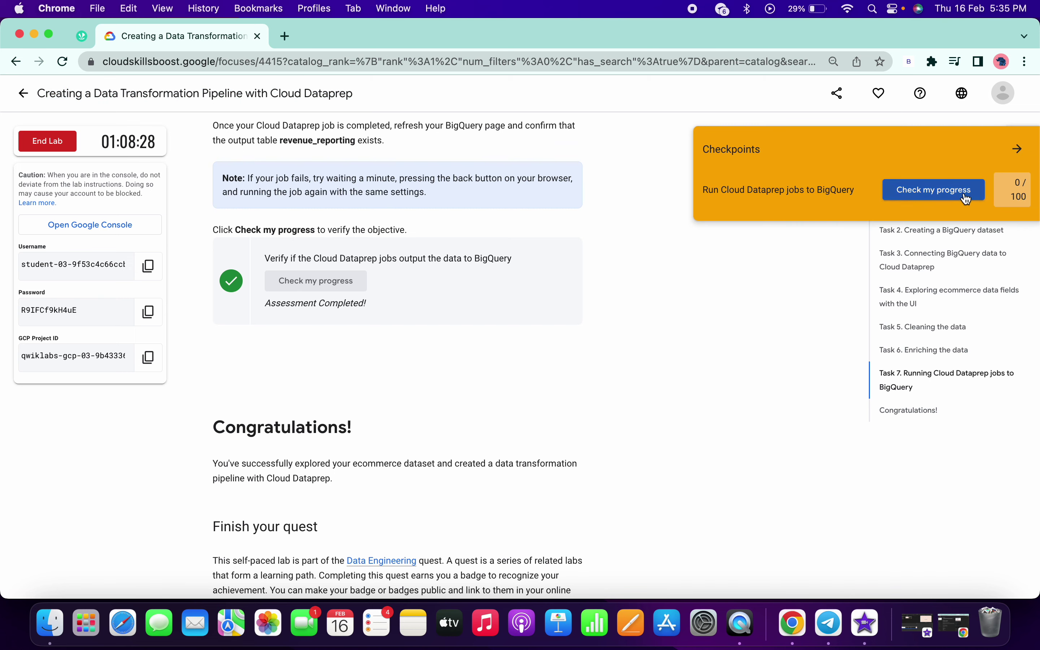